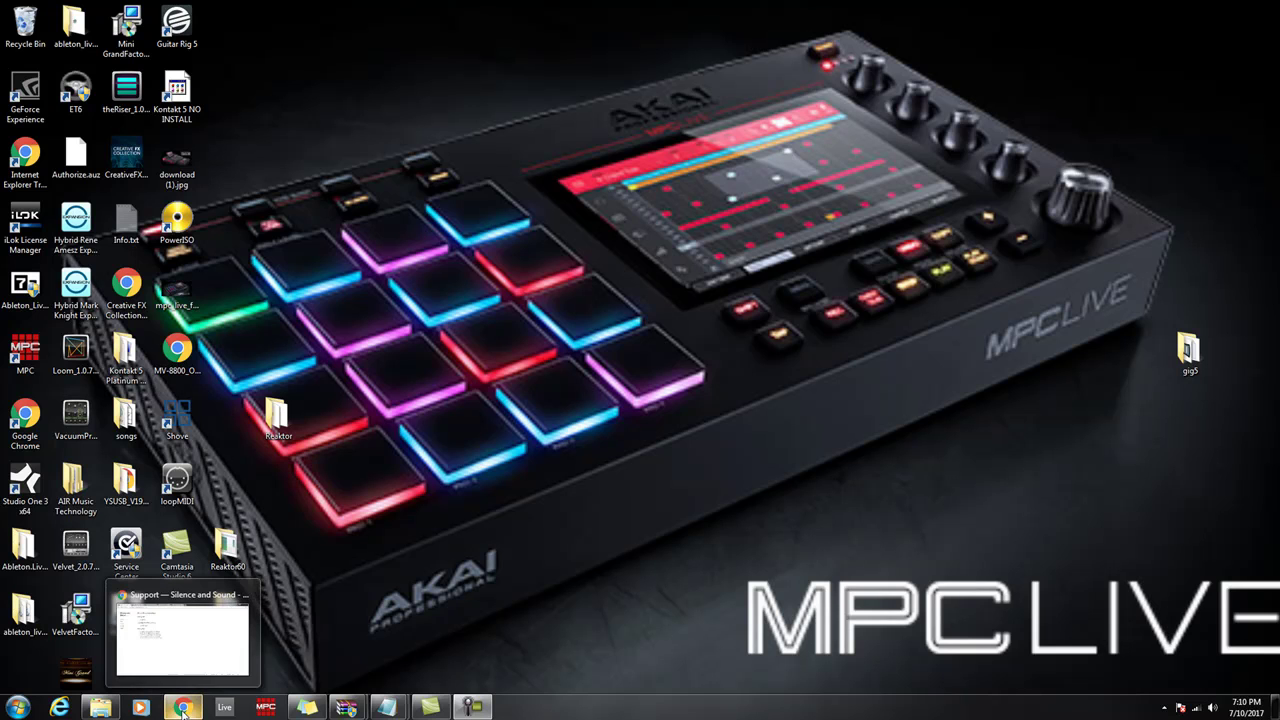
Step: Restore Chrome and bring up the Shove for Ableton Push 2 product page ($12, Mac/Windows)
click(183, 710)
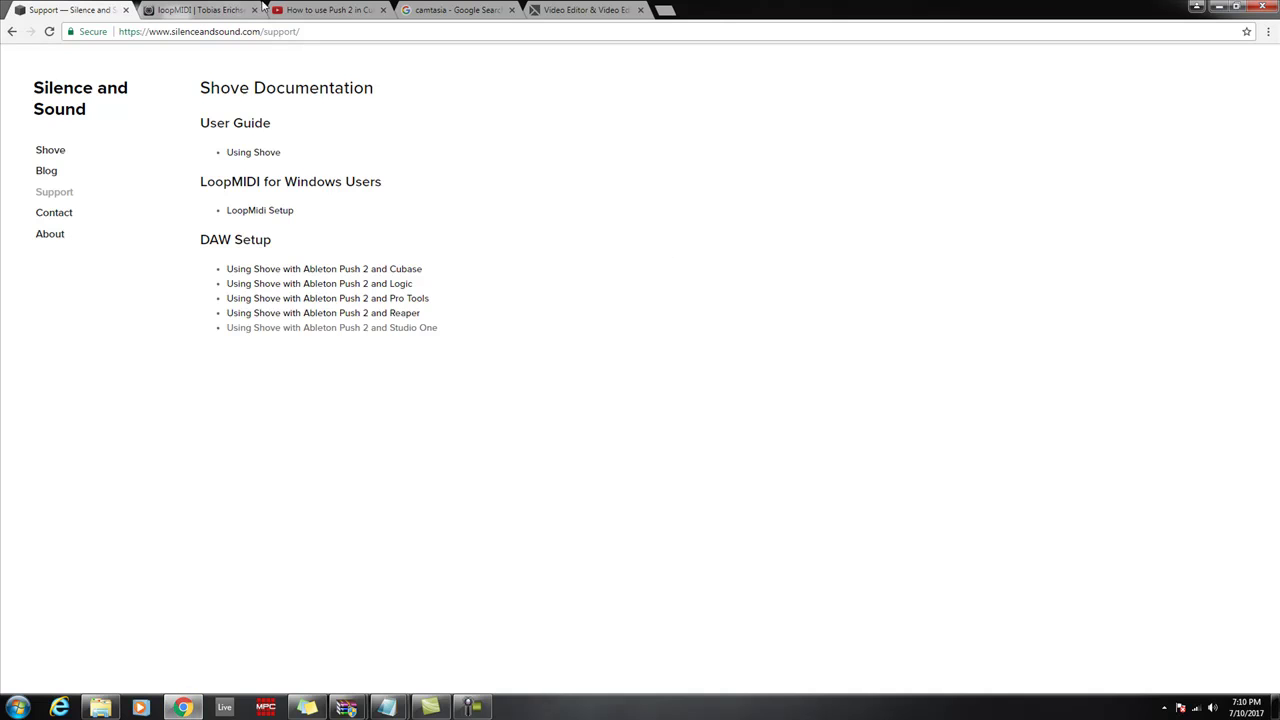
click(316, 10)
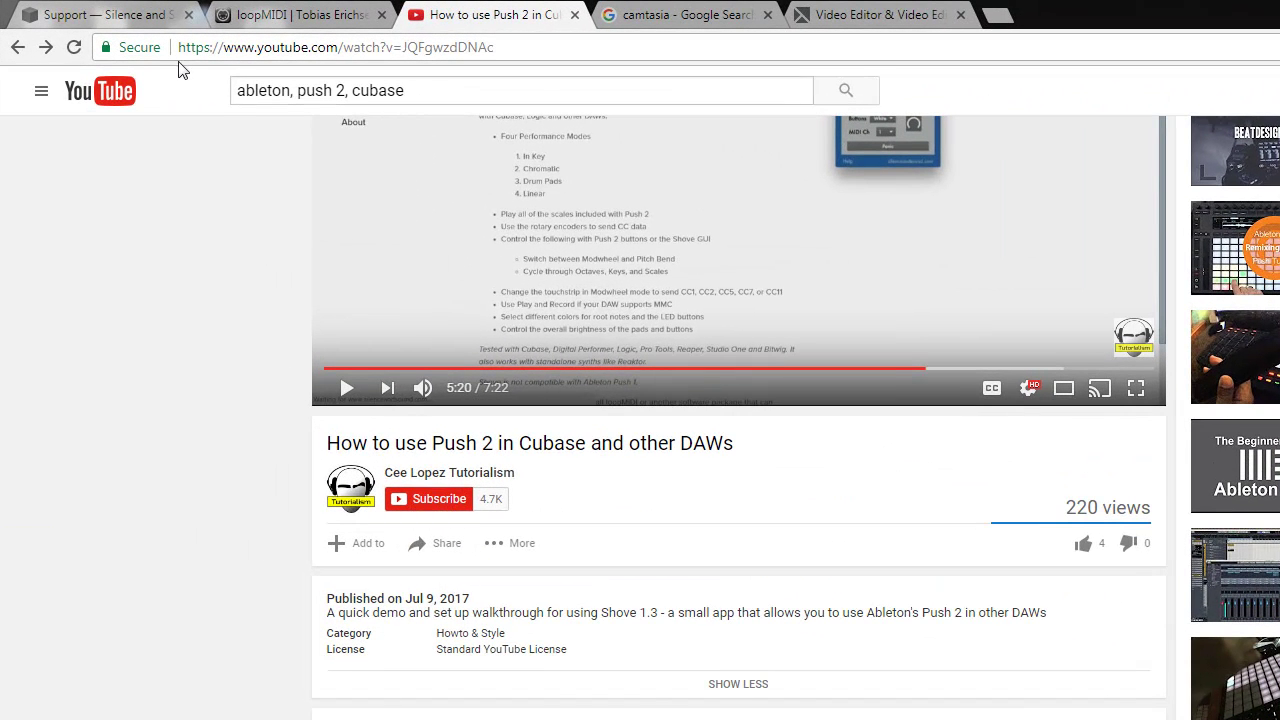
click(126, 26)
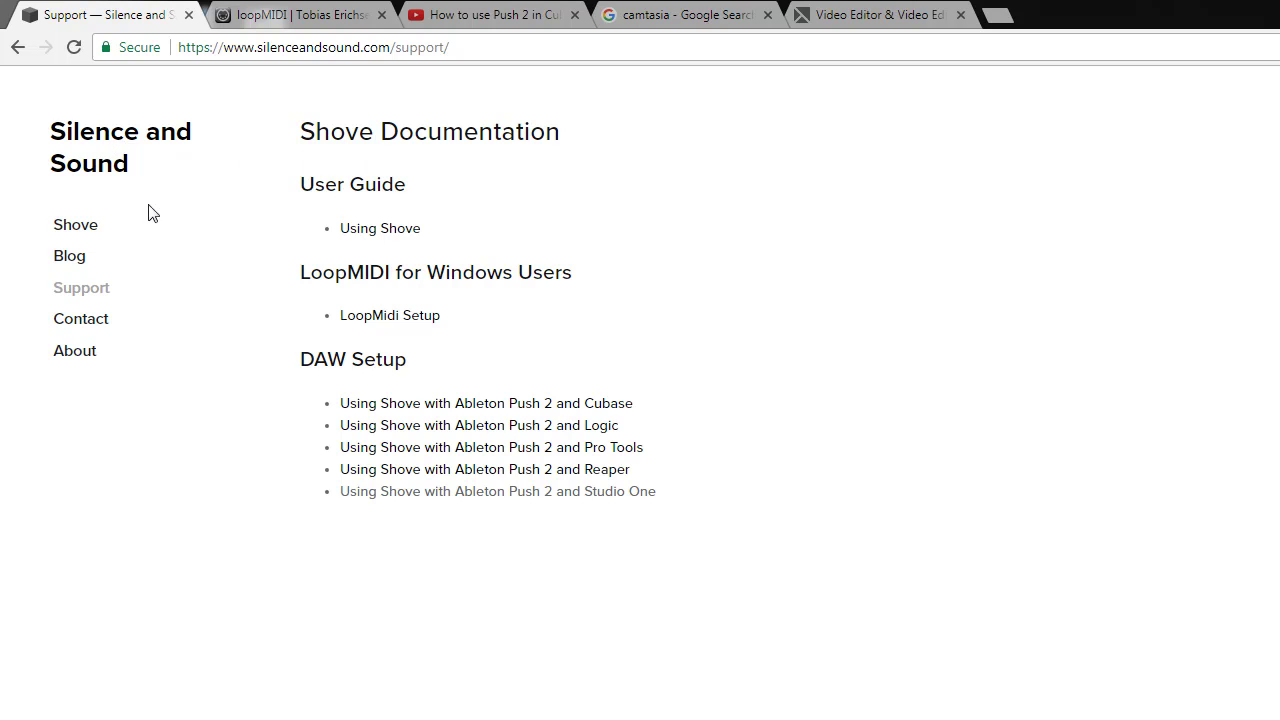
click(85, 224)
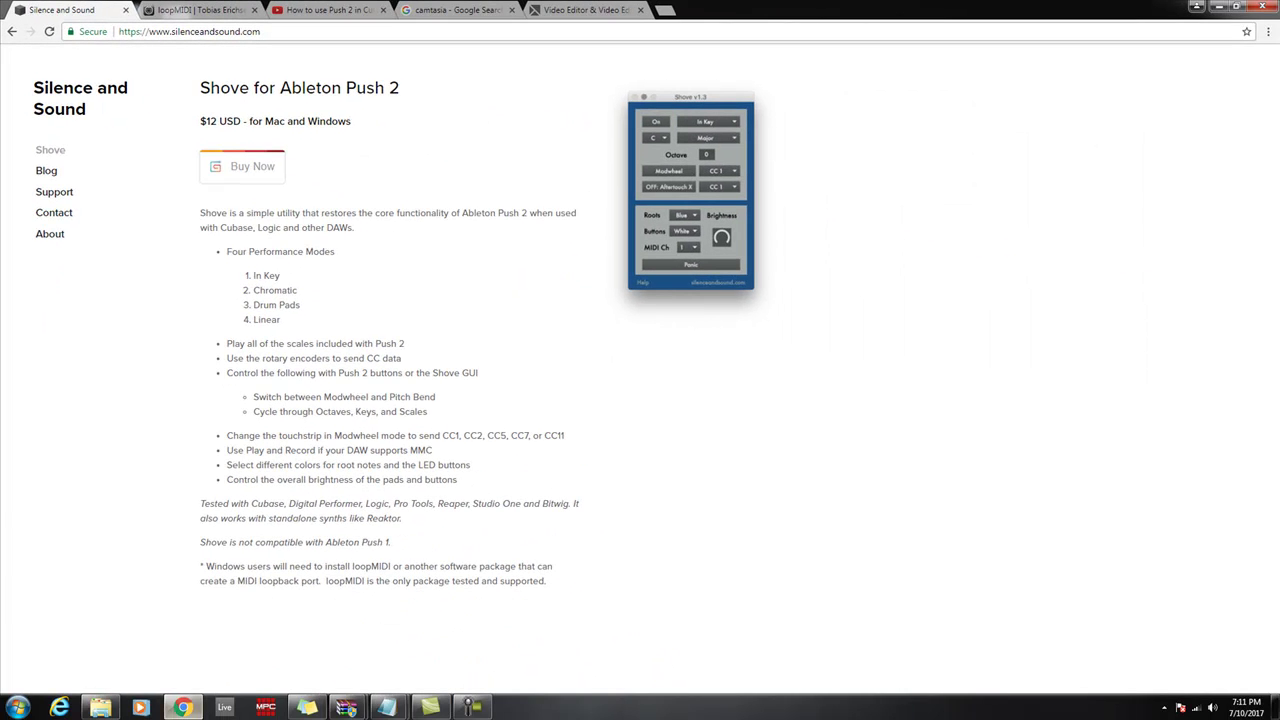
Step: Highlight 'Studio One' in the Shove tested-software list
mouse_move(183, 708)
mouse_move(240, 596)
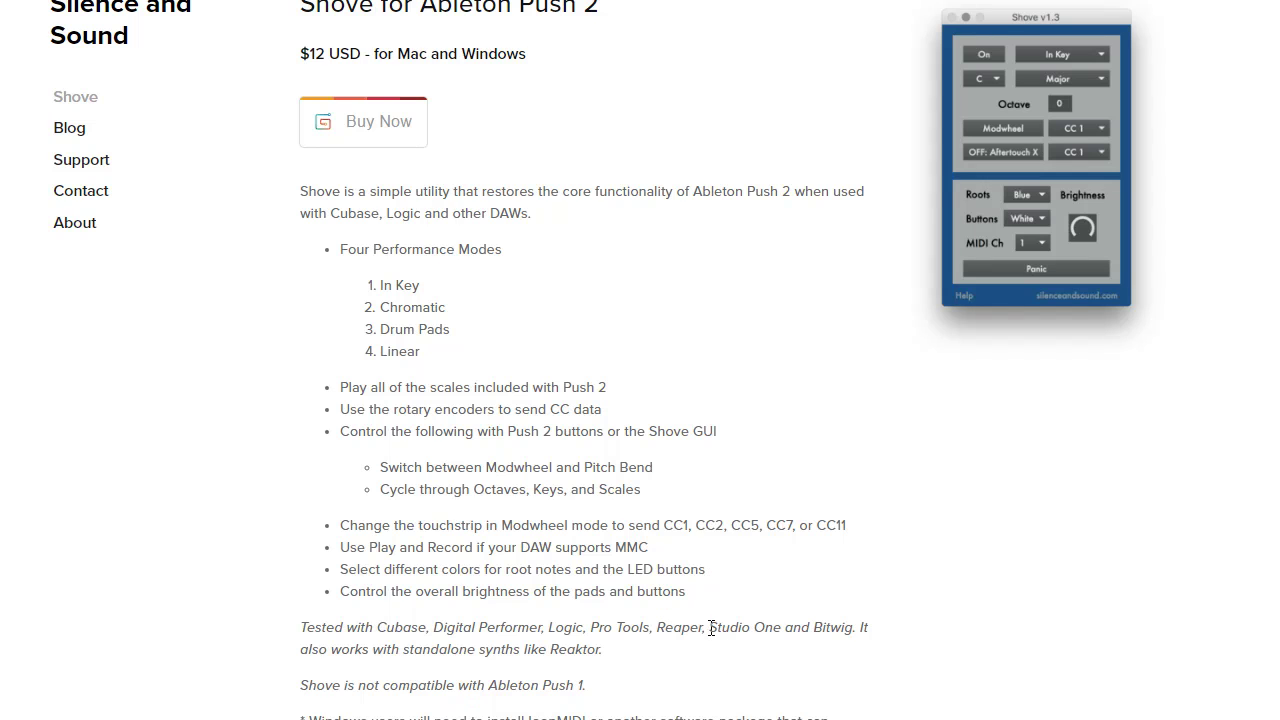
drag(475, 503, 506, 501)
drag(754, 624, 774, 624)
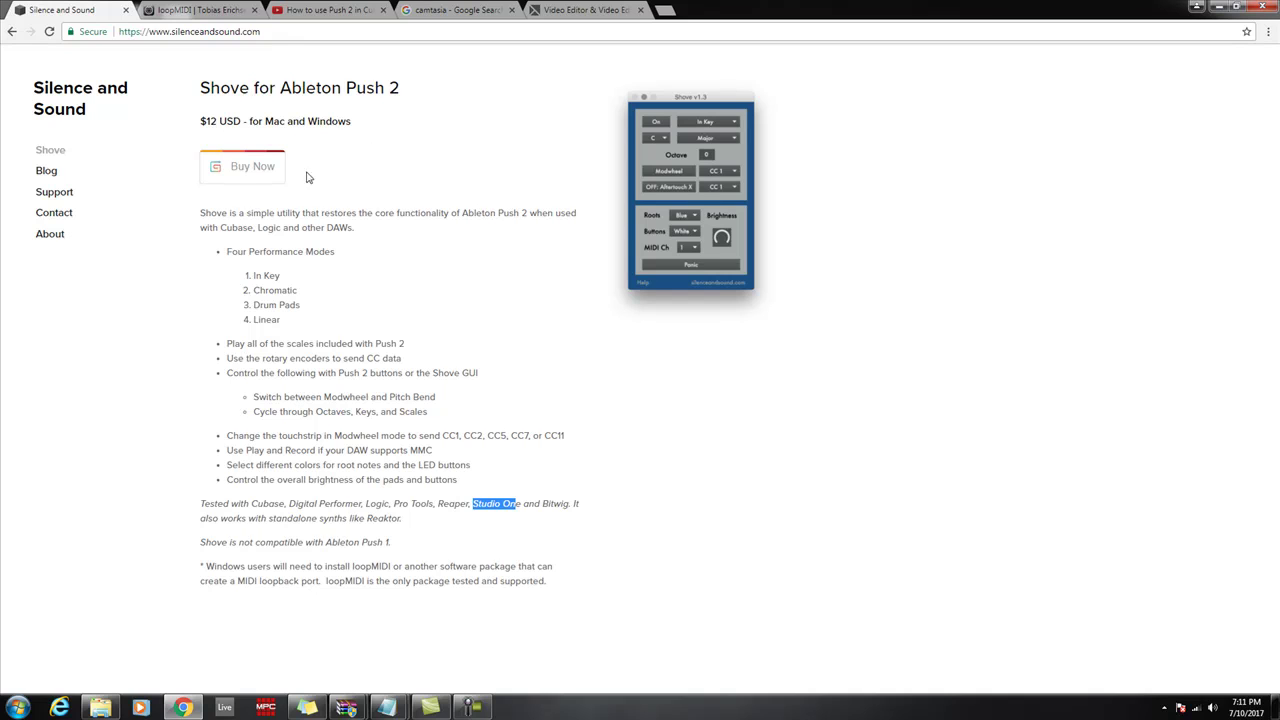
Step: Look over the loopMIDI download page, then minimize Chrome to show the desktop
click(45, 199)
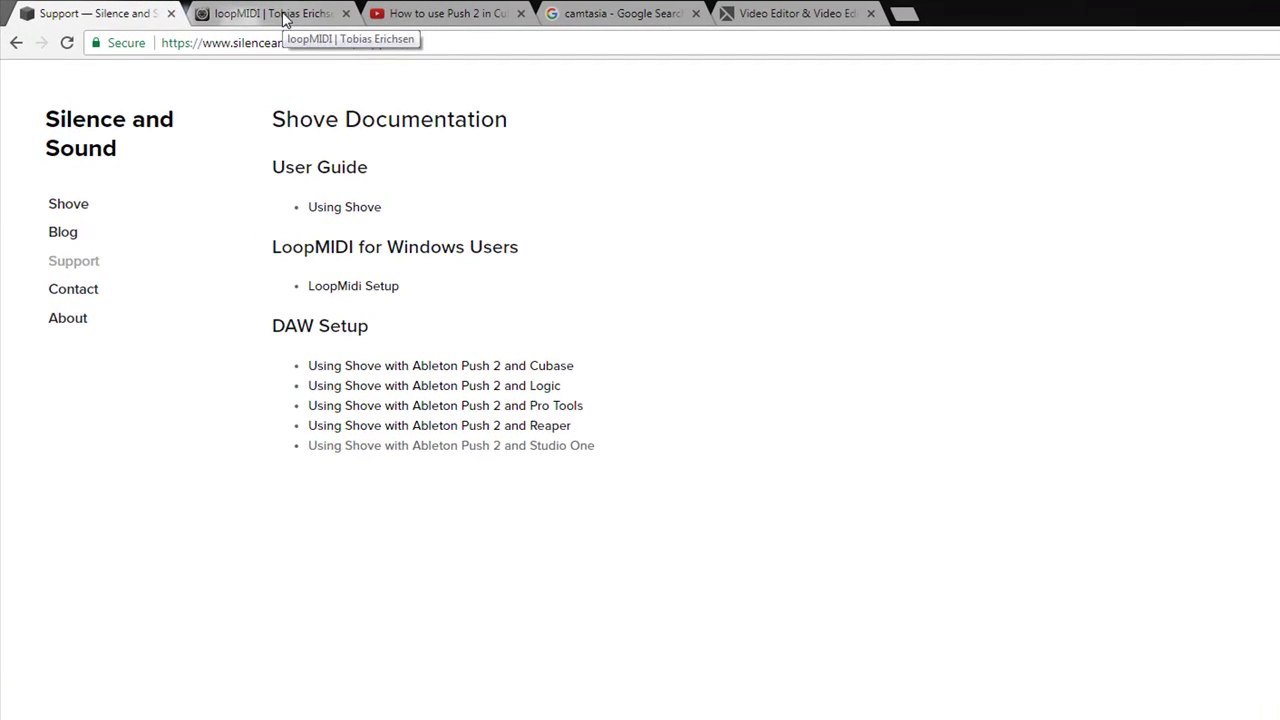
click(235, 10)
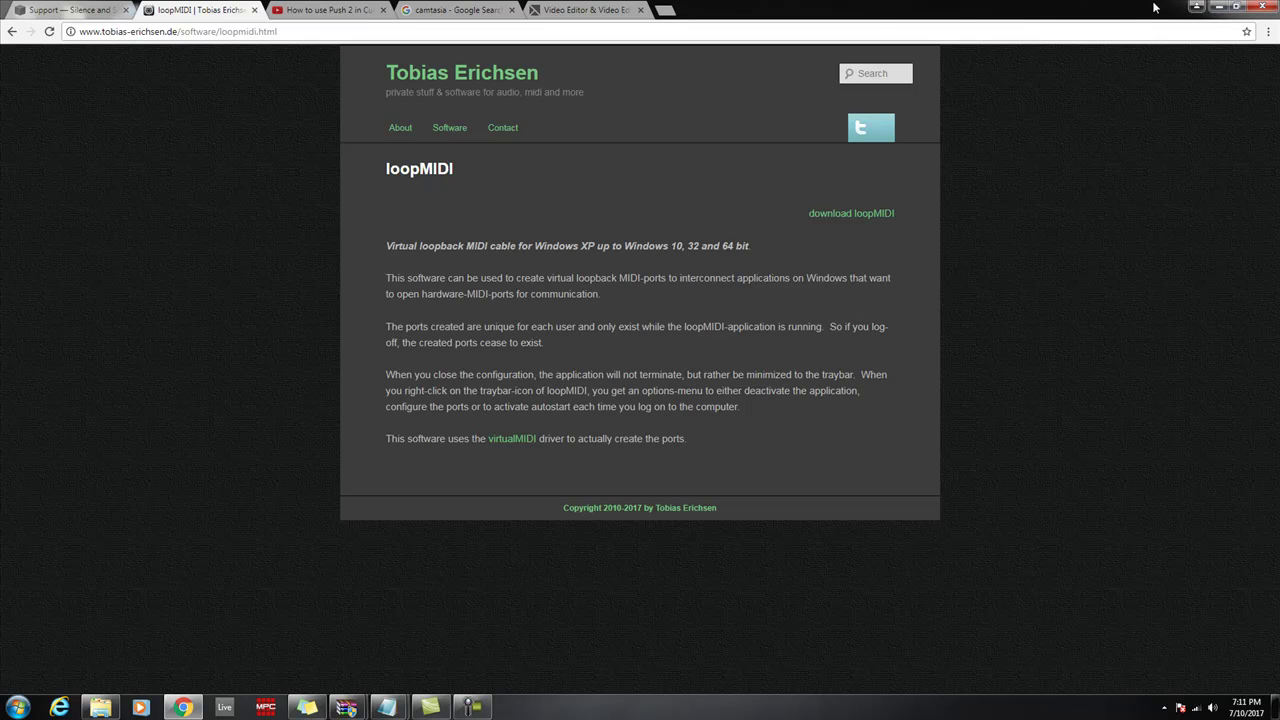
click(1219, 8)
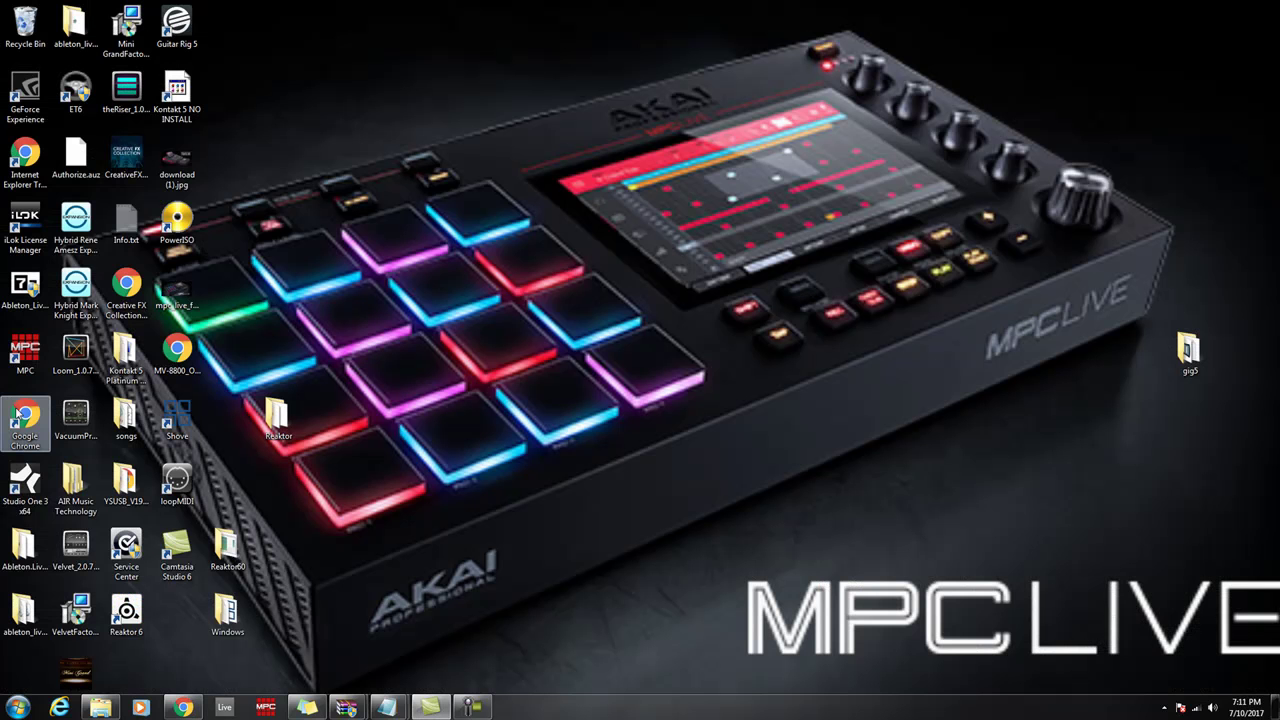
Step: Launch loopMIDI and add a new loopback port, trying and clearing a 'from' name
double_click(178, 485)
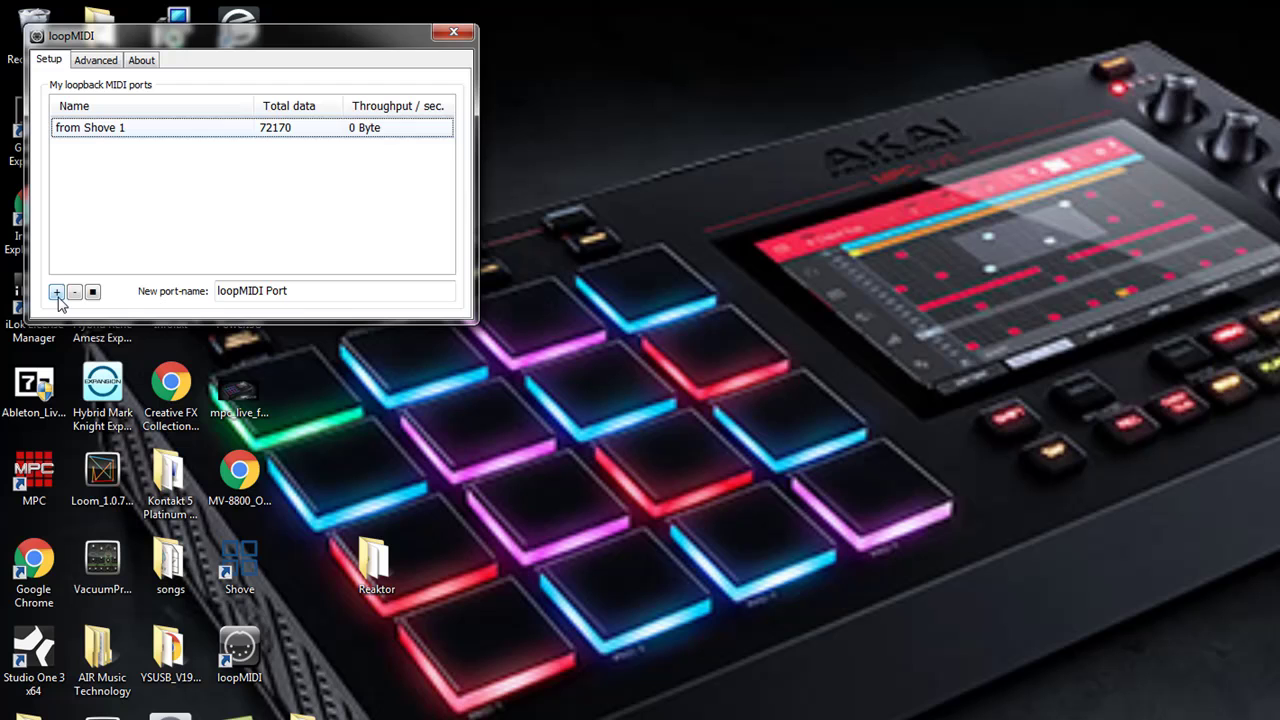
click(57, 292)
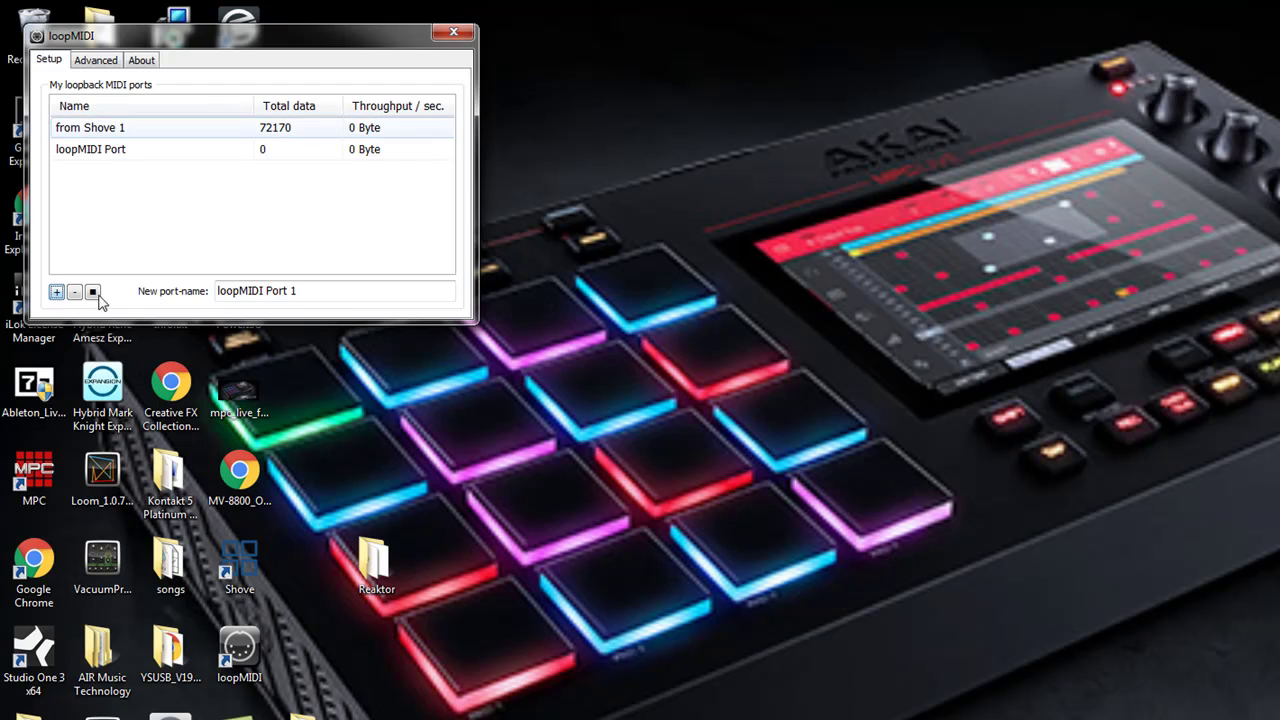
click(323, 297)
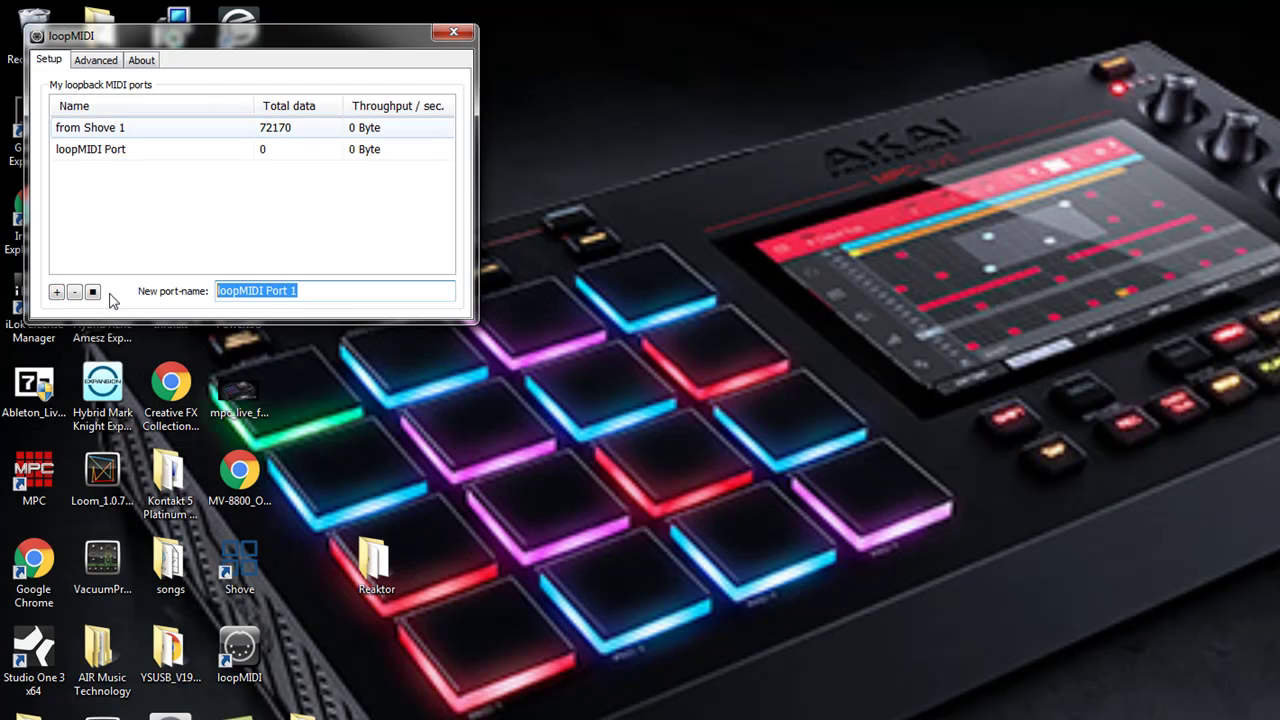
text(fr)
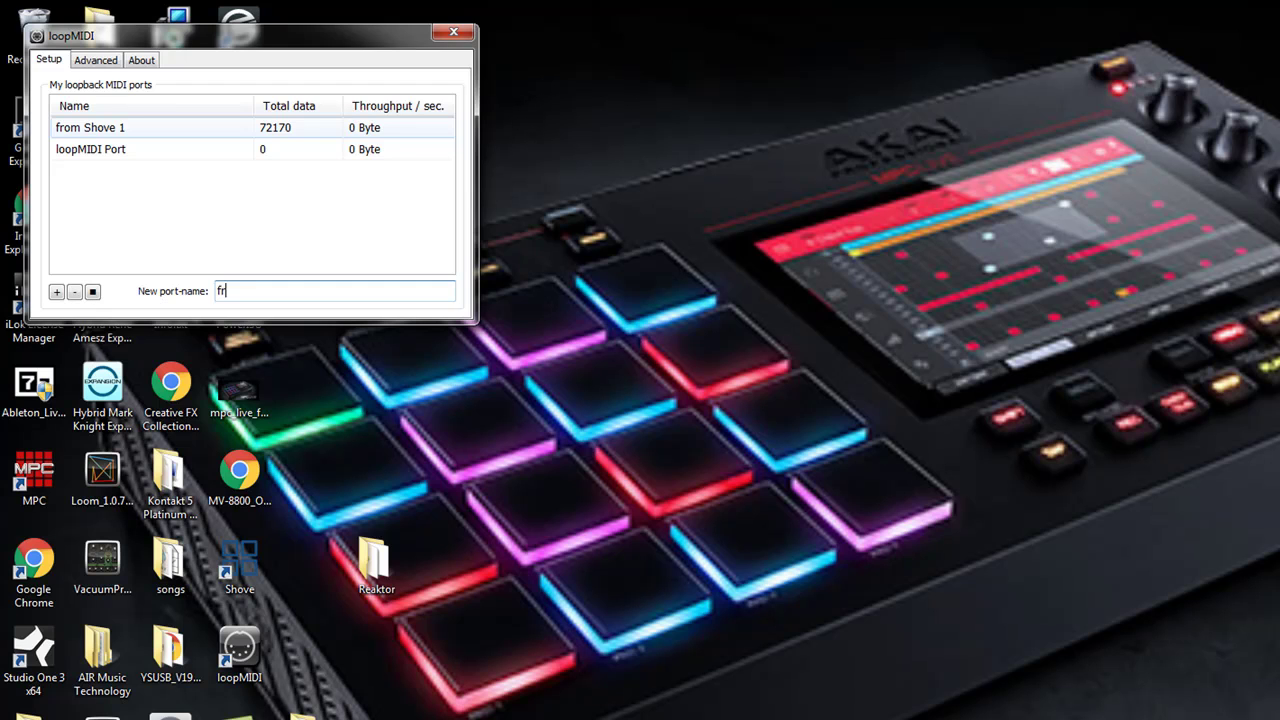
text(om)
key(BackSpace)
key(BackSpace)
key(BackSpace)
key(BackSpace)
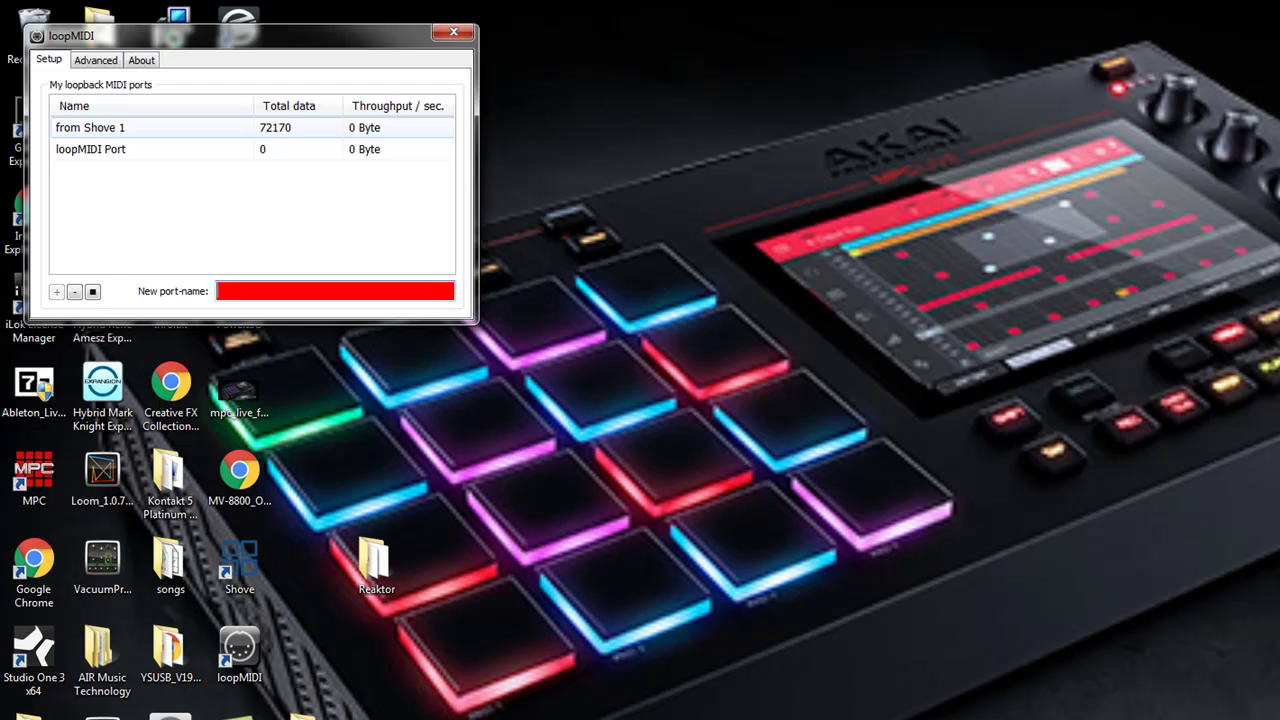
Step: Toggle mute on 'from Shove 1' and delete the extra loopMIDI Port
click(90, 293)
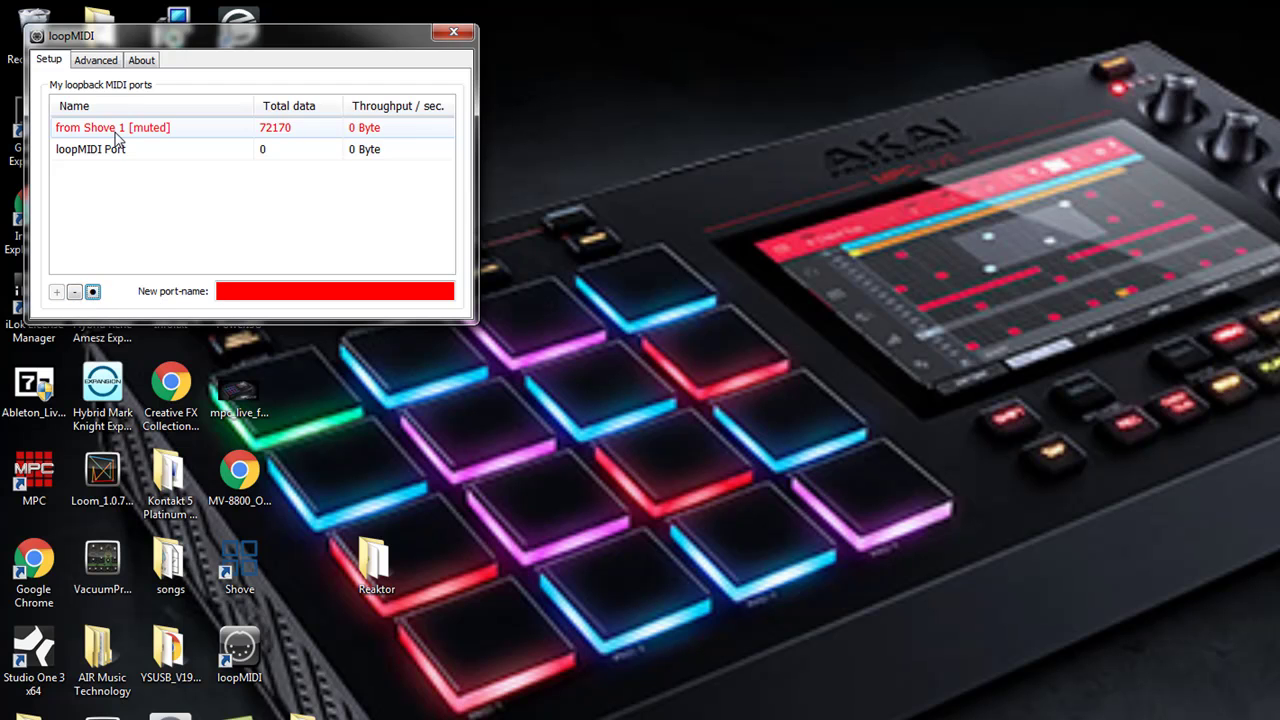
click(92, 292)
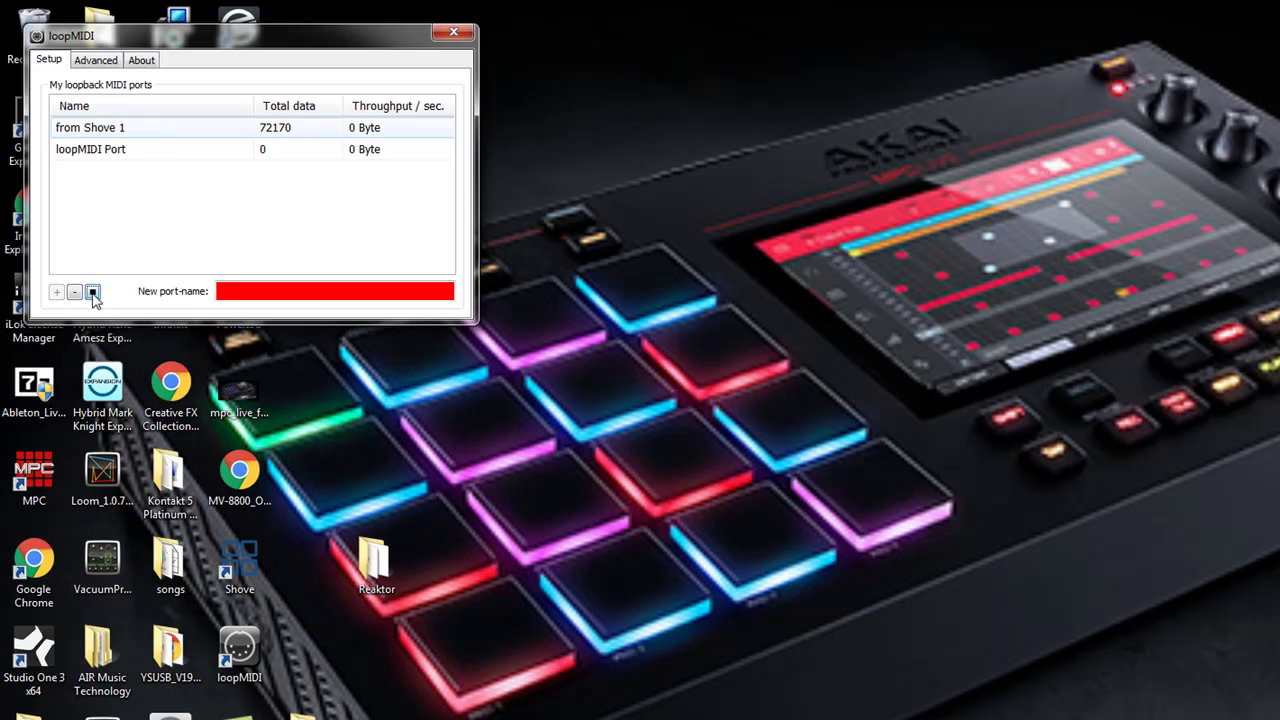
click(104, 151)
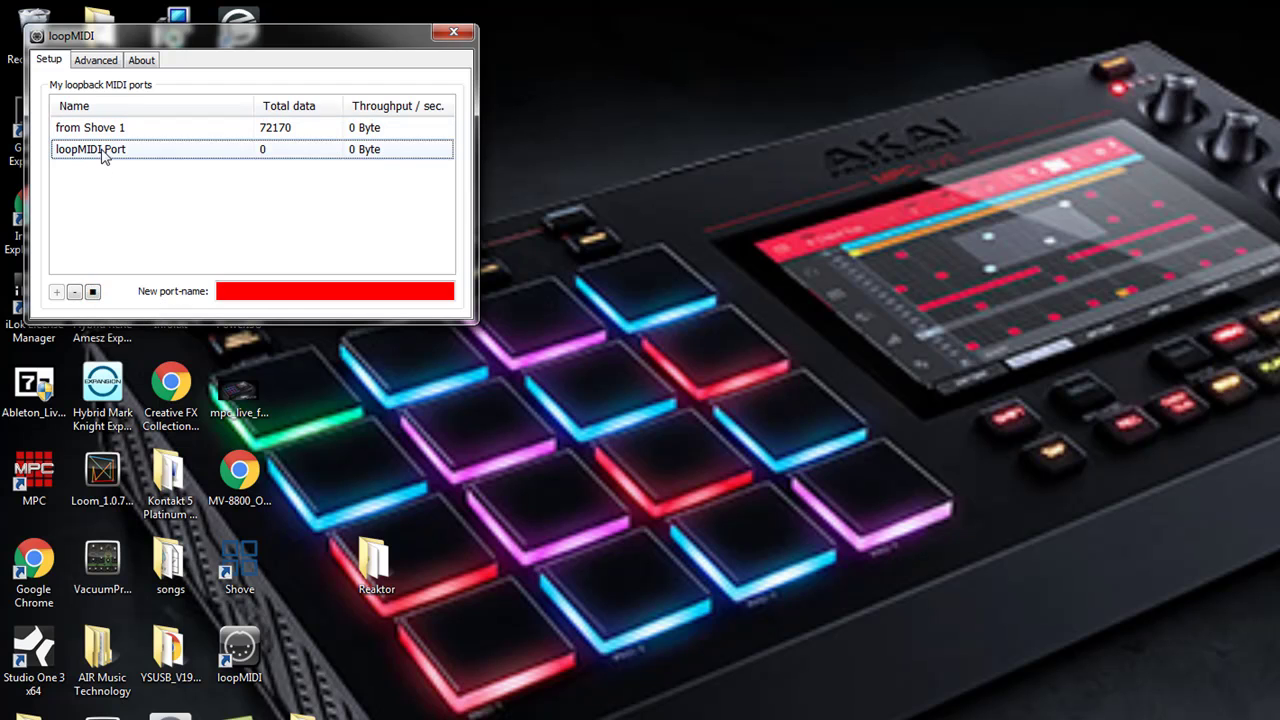
click(74, 292)
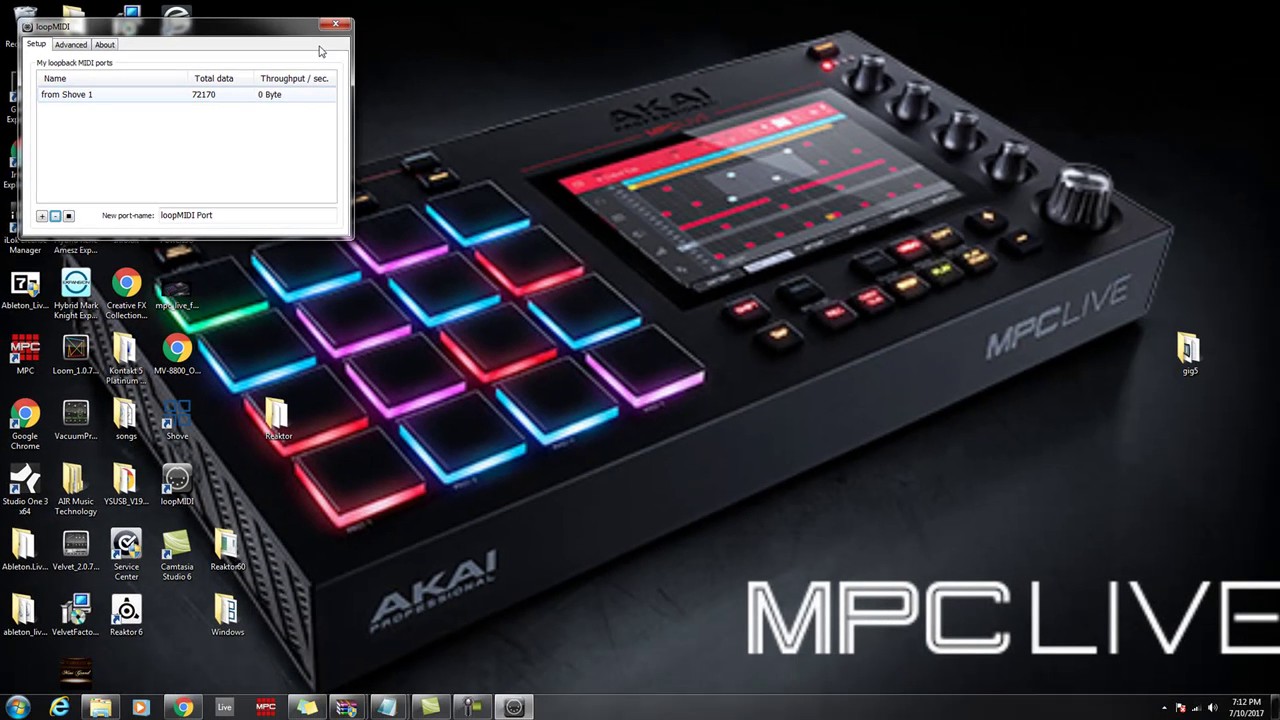
Step: Close loopMIDI and create an Empty Song at 44.1 kHz, 120 BPM, 4/4
click(335, 24)
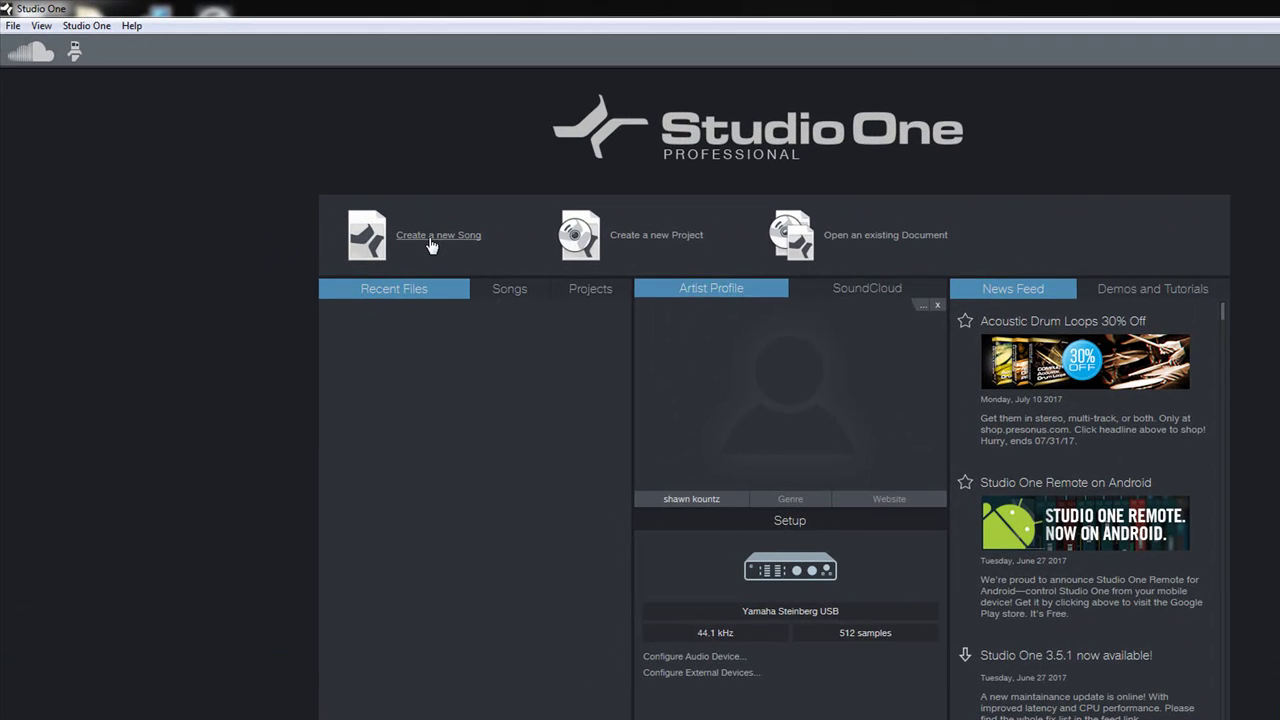
click(357, 197)
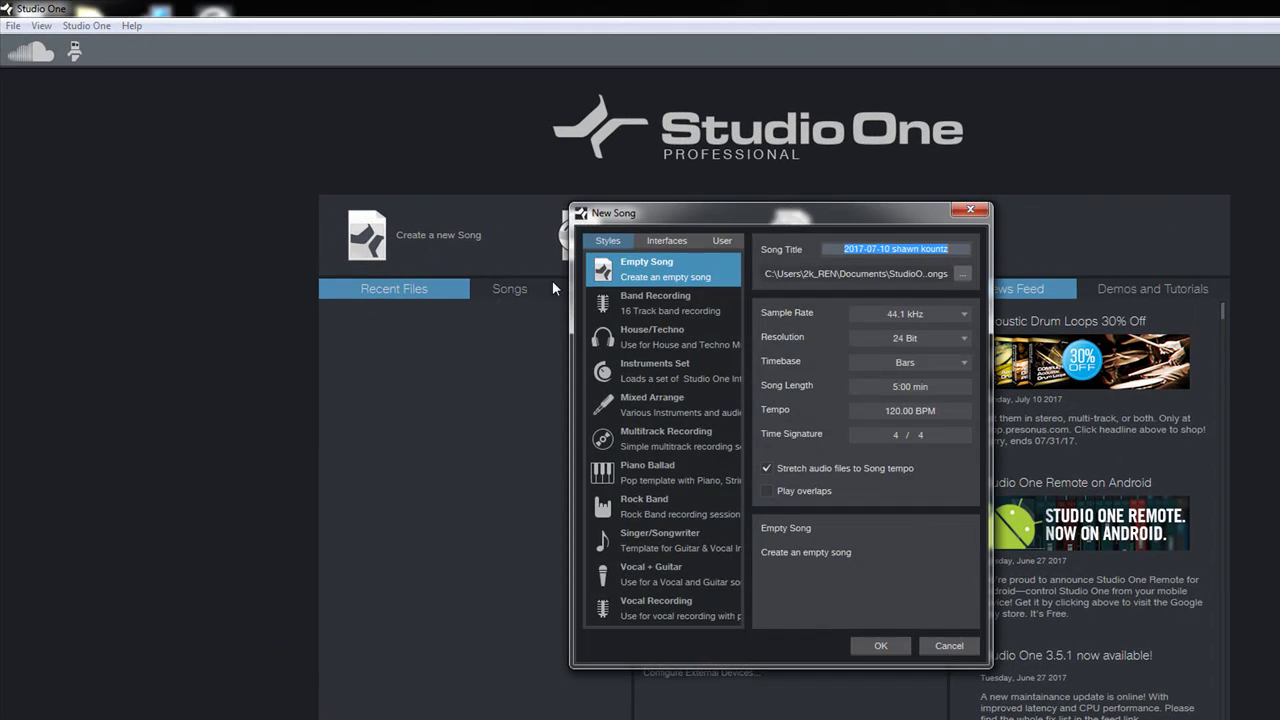
click(877, 643)
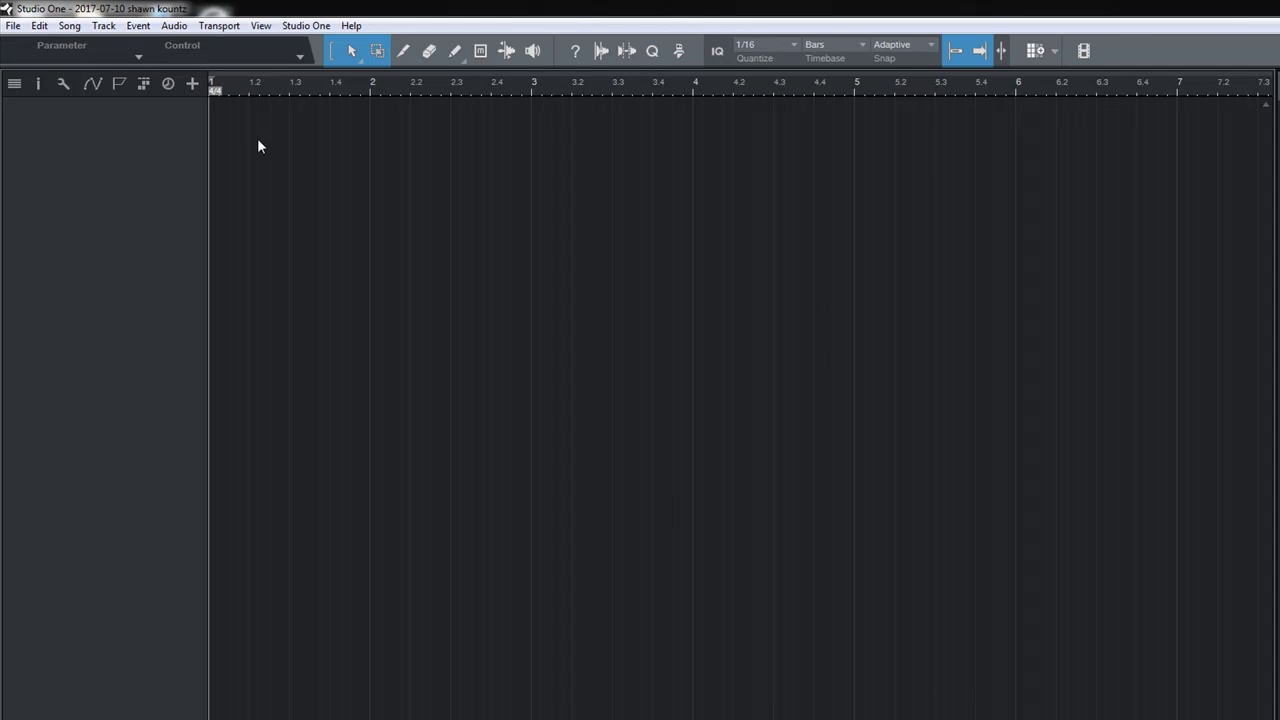
Step: Open Options > External Devices and cancel the new instrument device window without adding anything
click(299, 26)
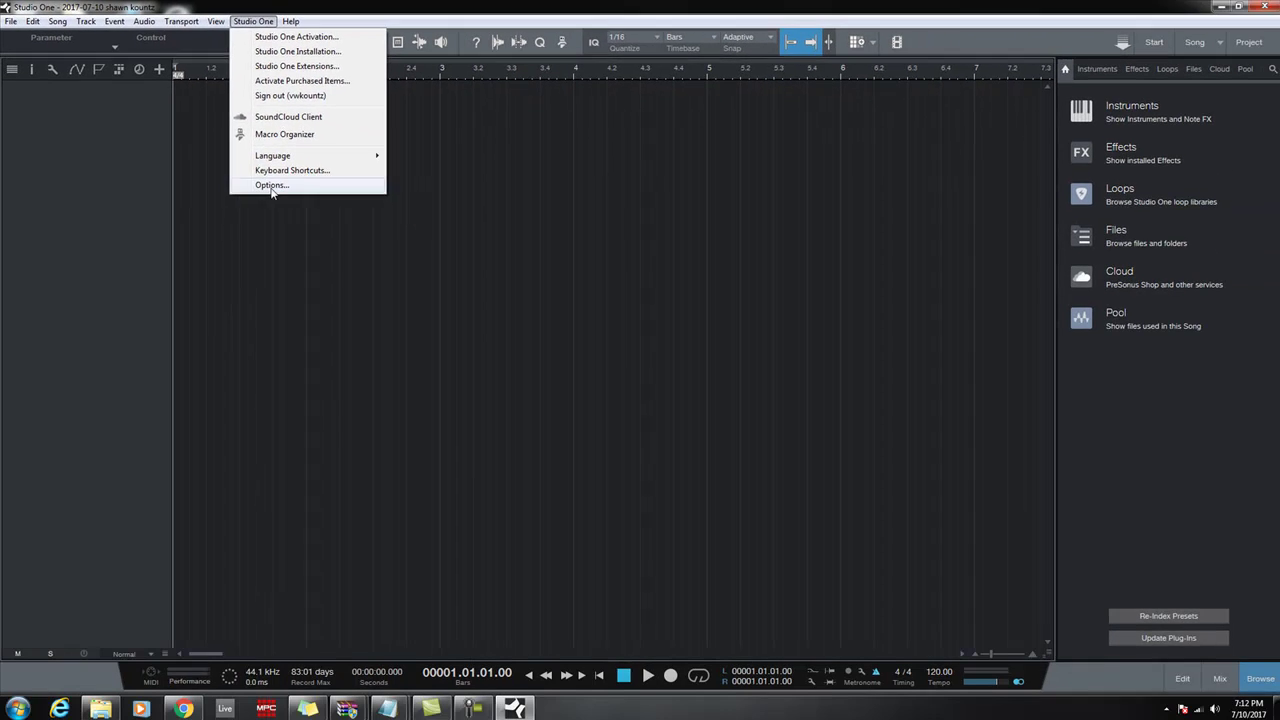
click(271, 186)
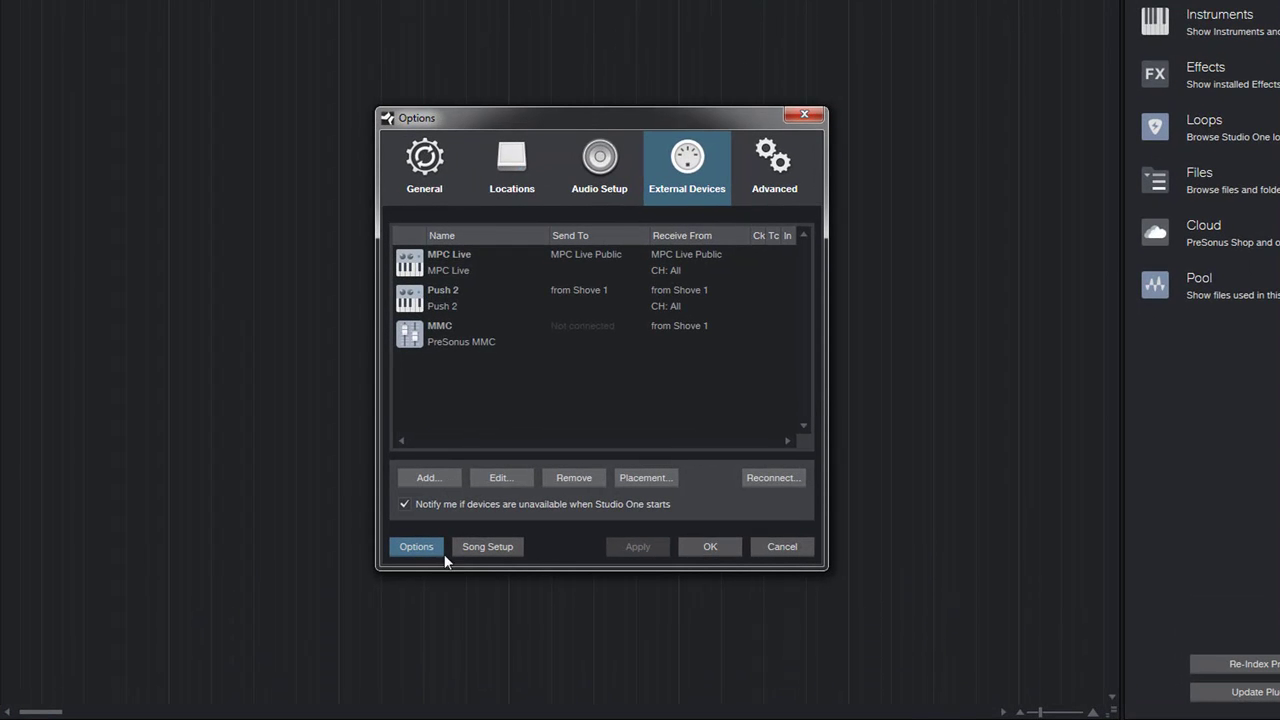
click(429, 478)
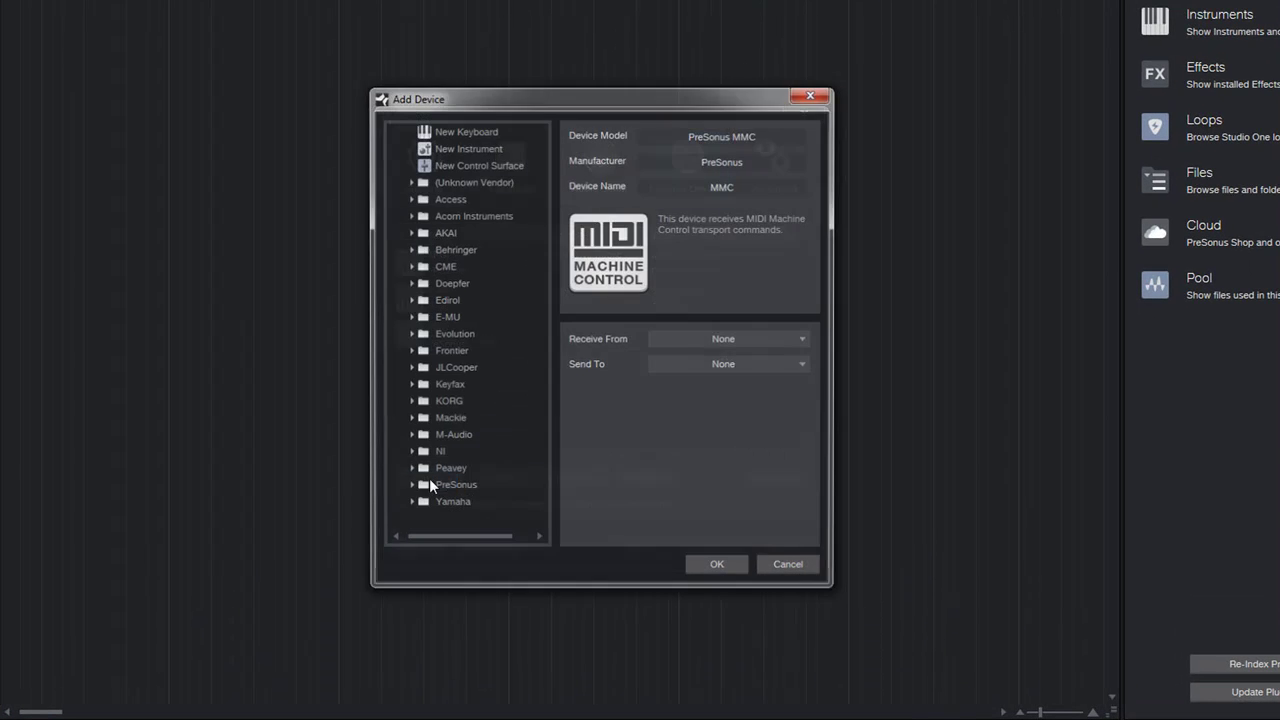
click(476, 146)
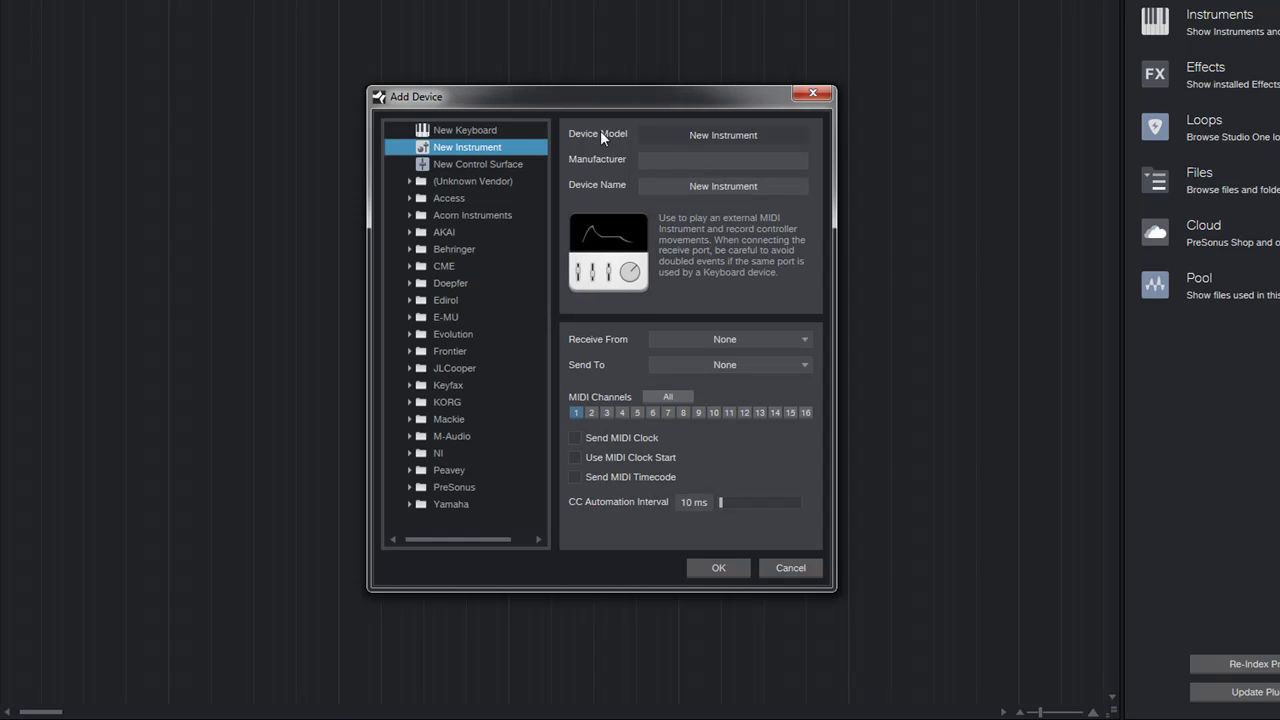
click(820, 92)
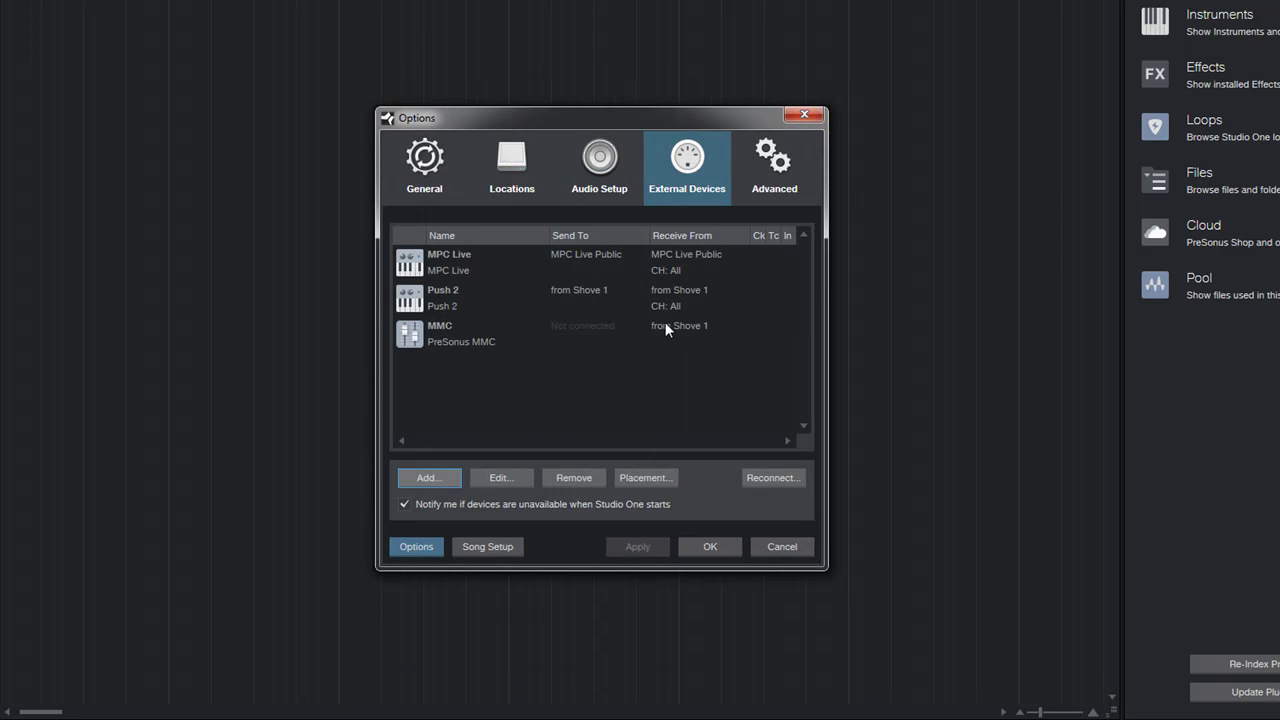
Step: Set Push 2's Send To port to None, keeping it receiving from Shove 1
double_click(431, 301)
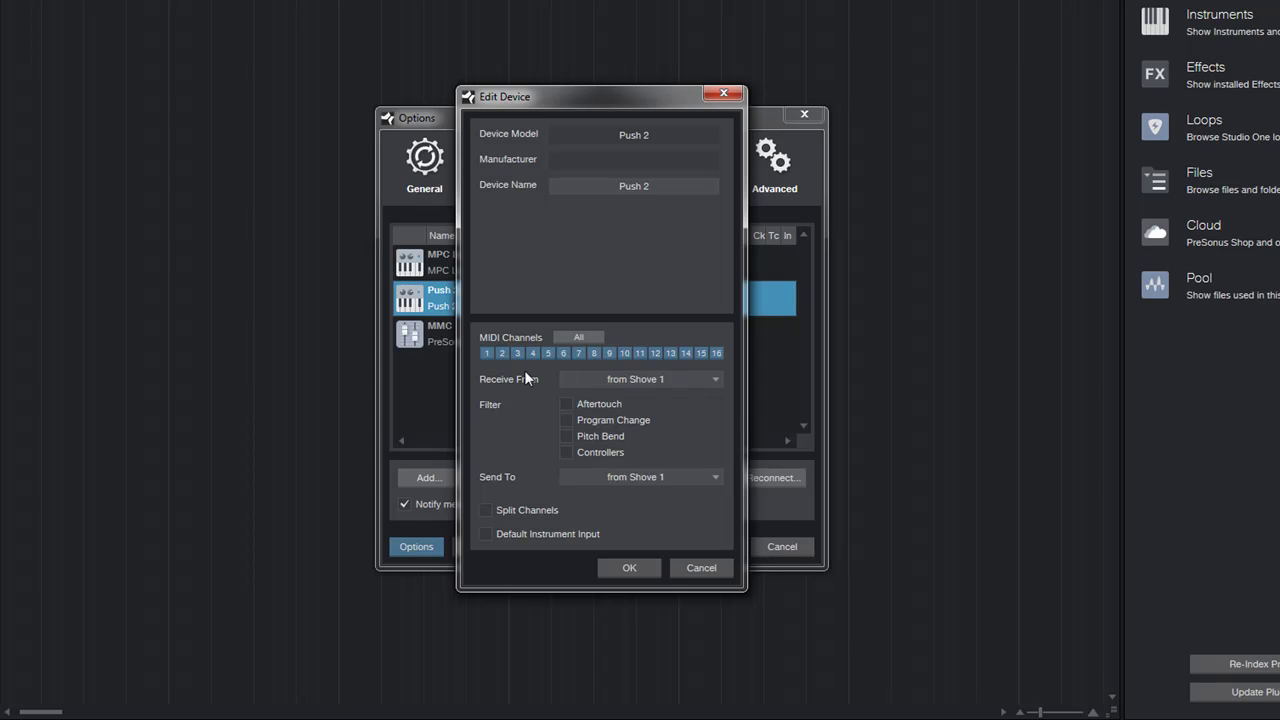
click(640, 476)
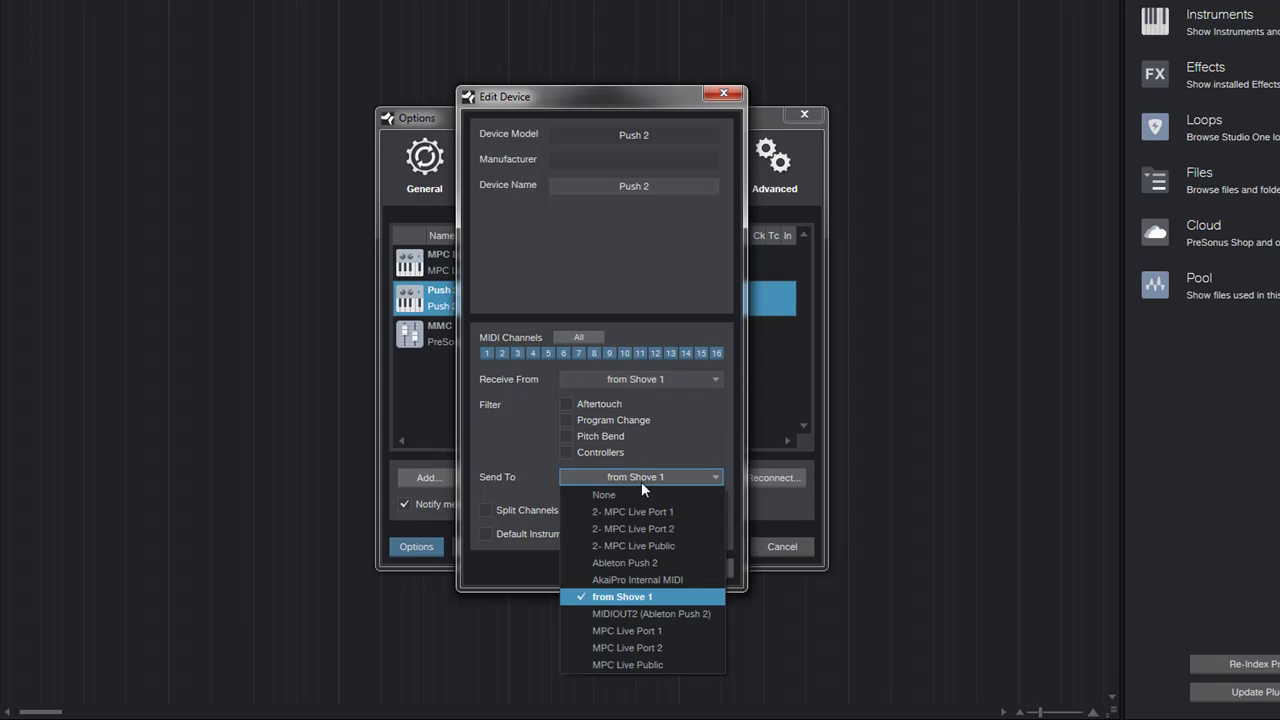
click(632, 495)
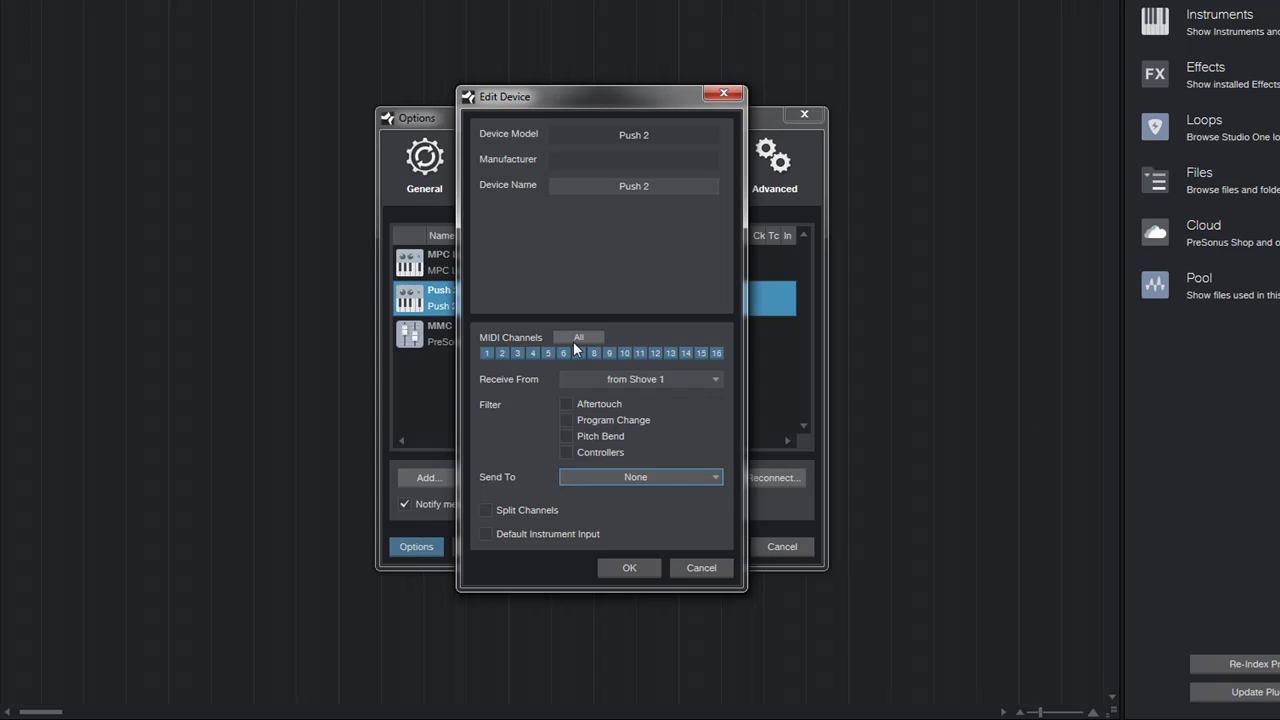
click(623, 566)
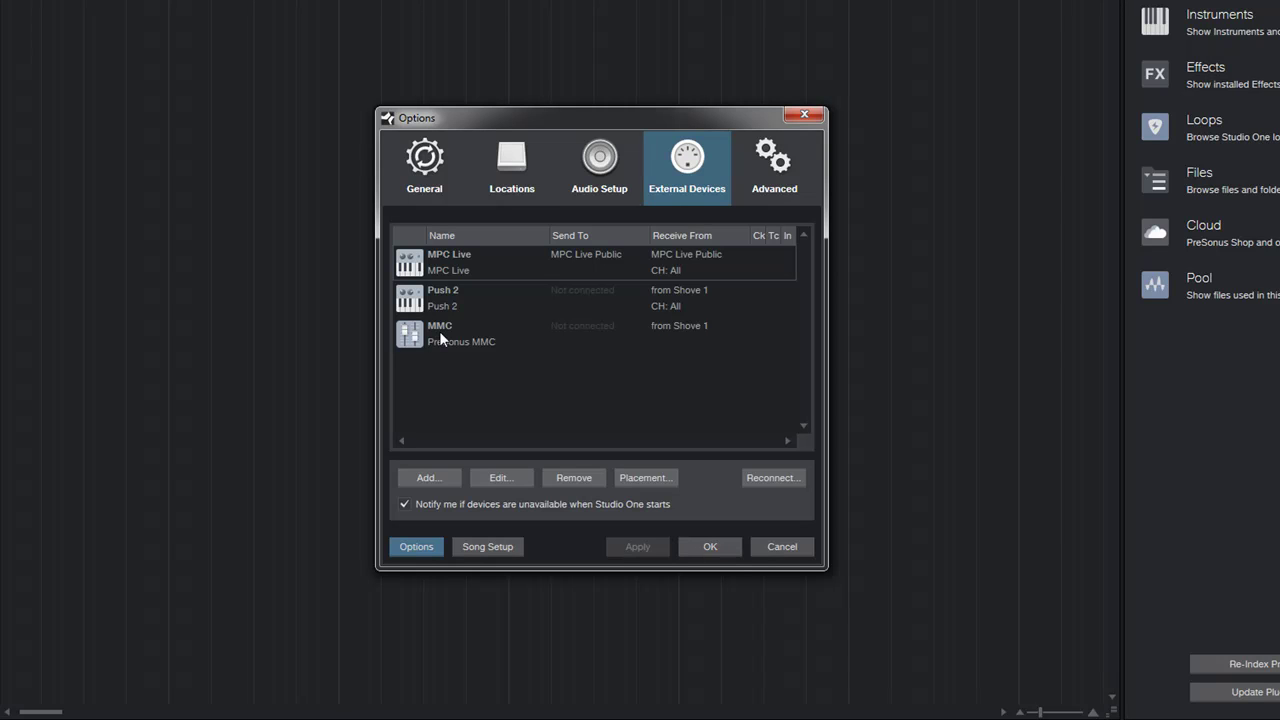
Step: Cancel adding a second PreSonus MMC device and reconfirm the existing MMC device settings
click(427, 479)
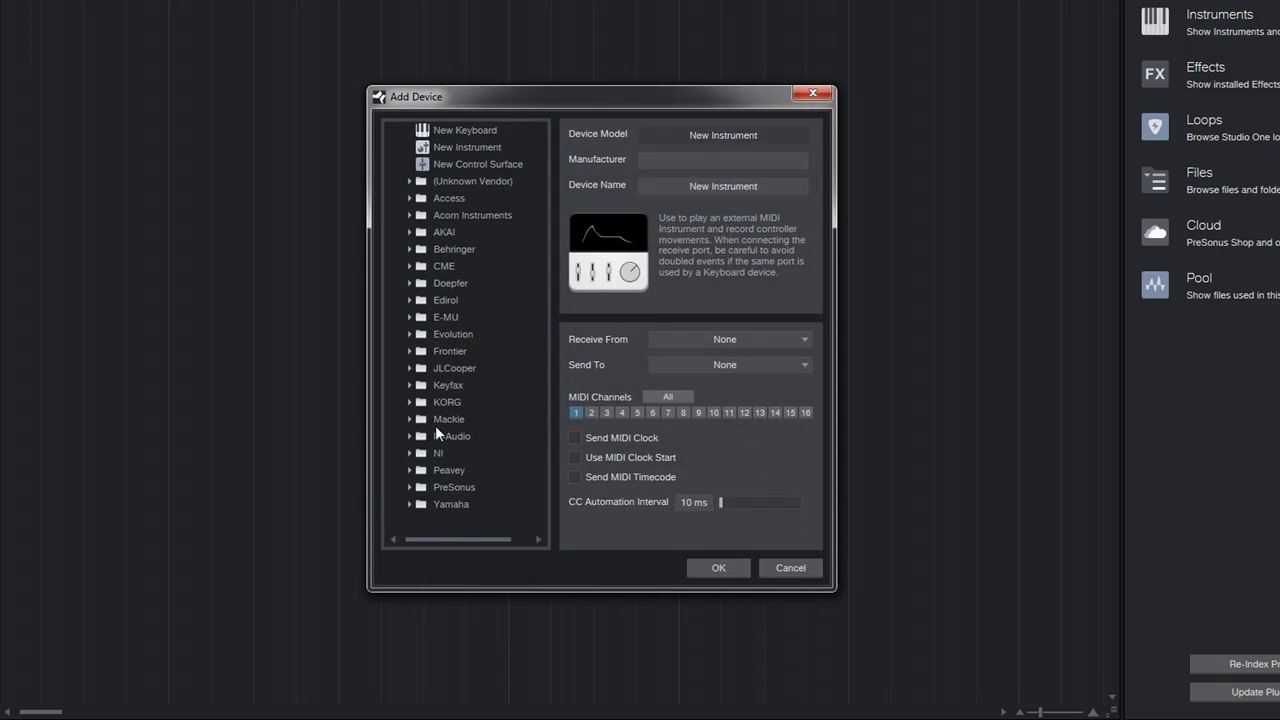
click(387, 488)
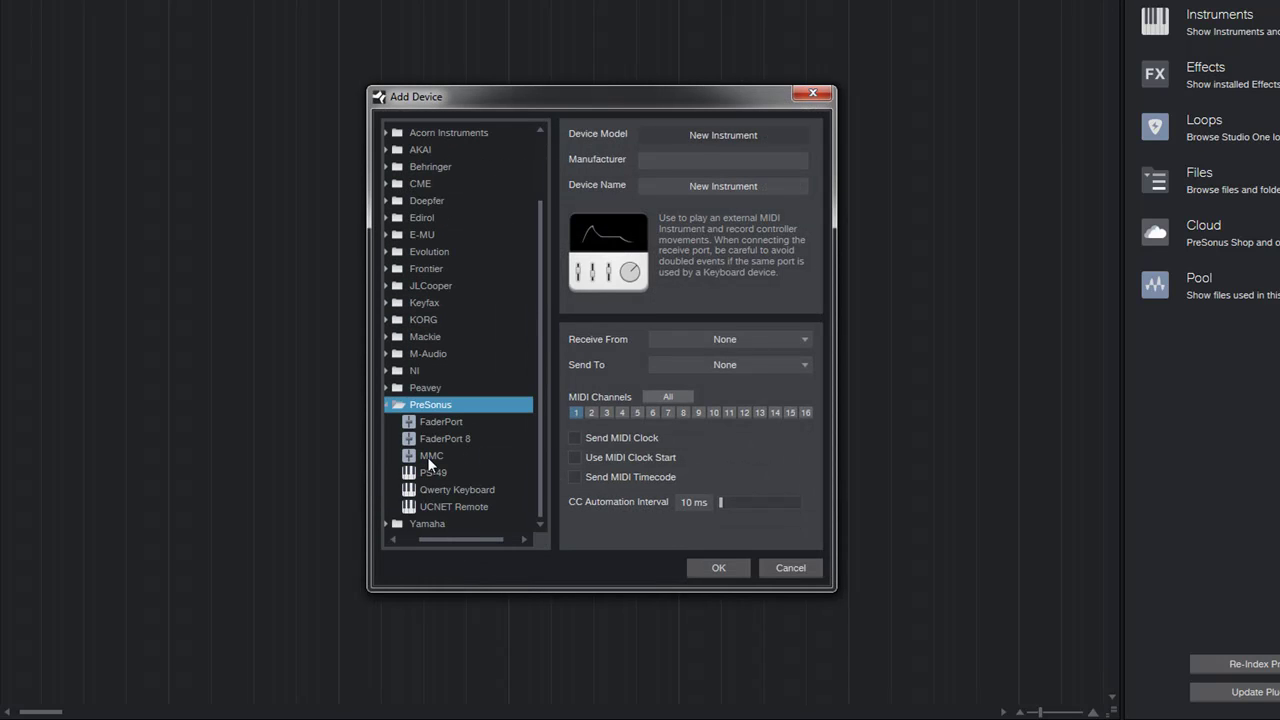
click(430, 458)
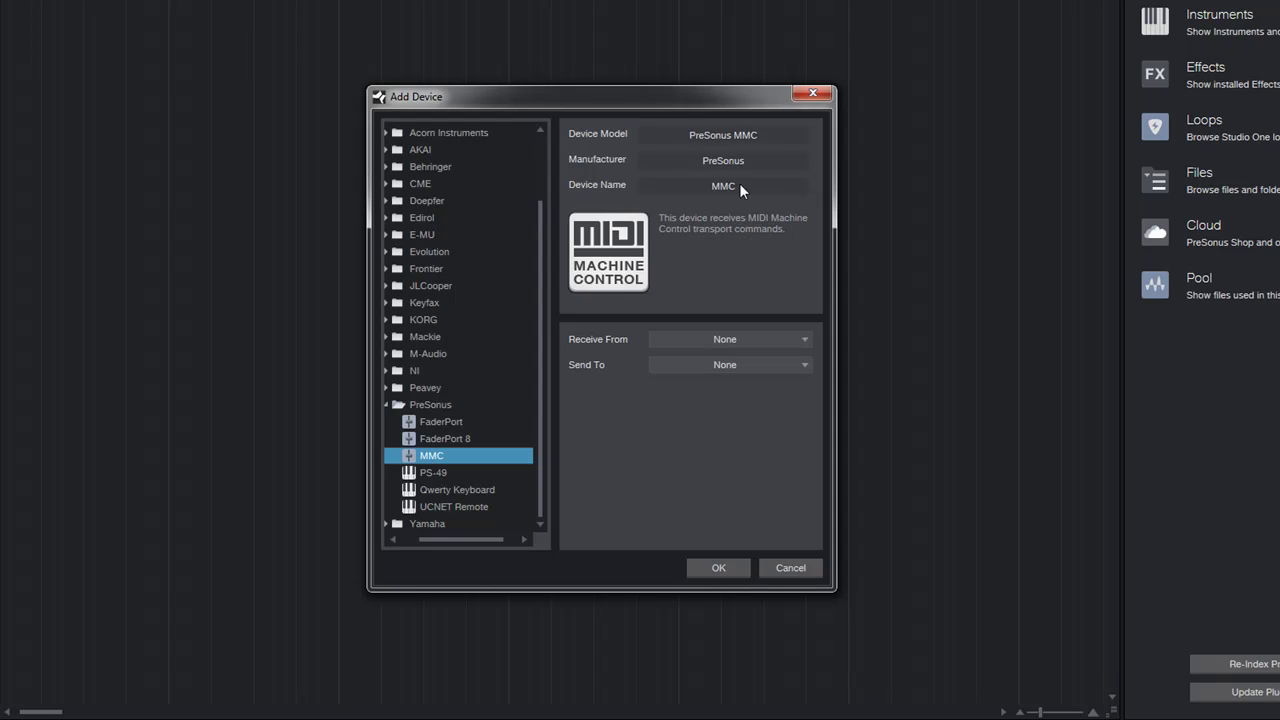
click(716, 339)
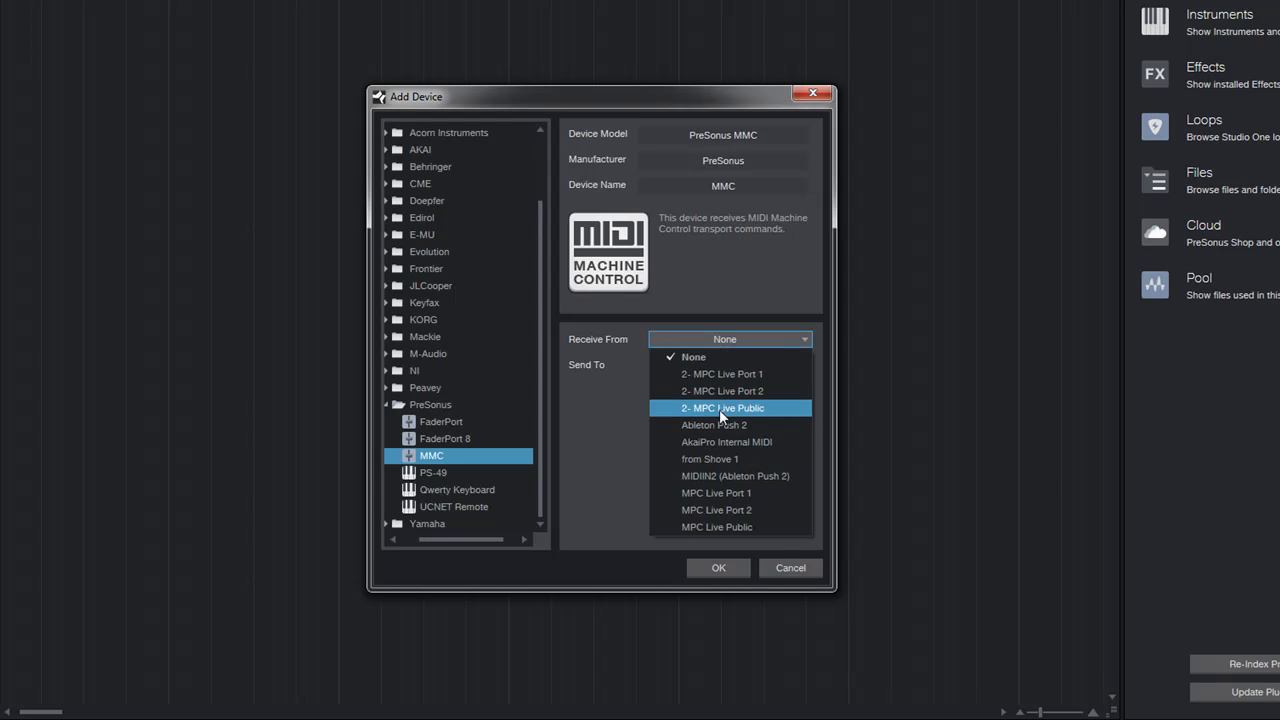
click(786, 567)
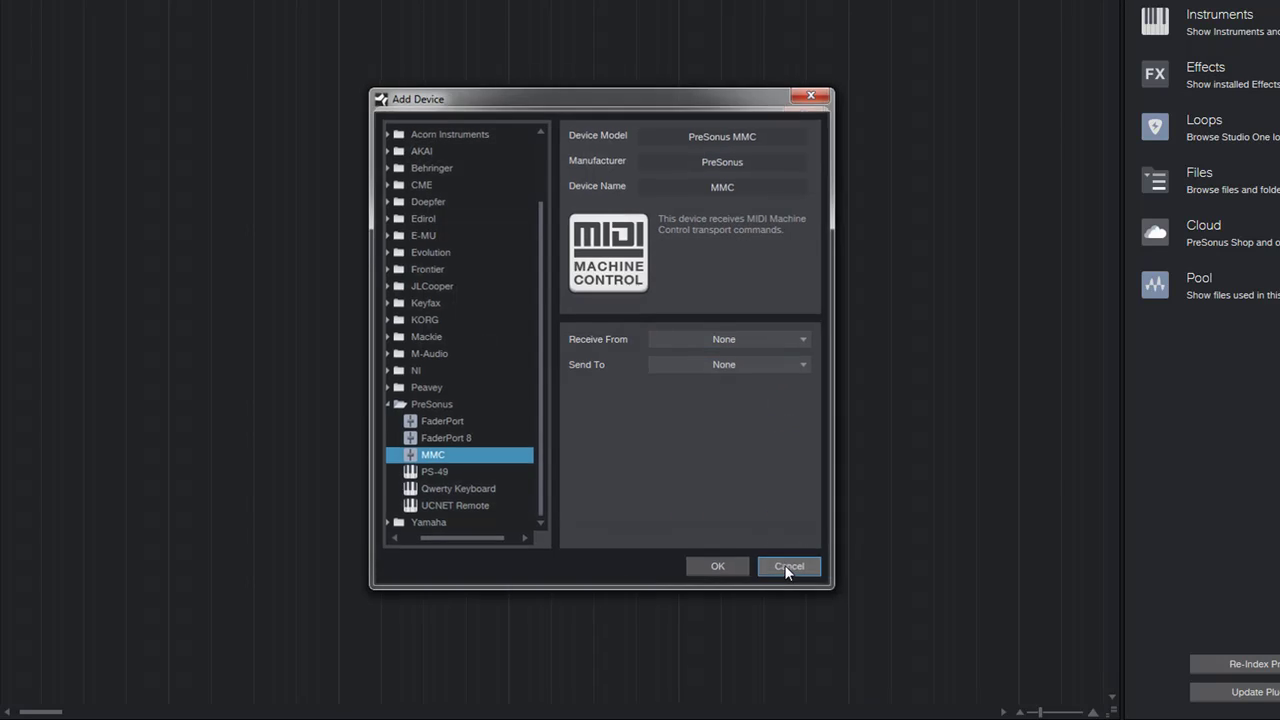
click(788, 568)
double_click(443, 328)
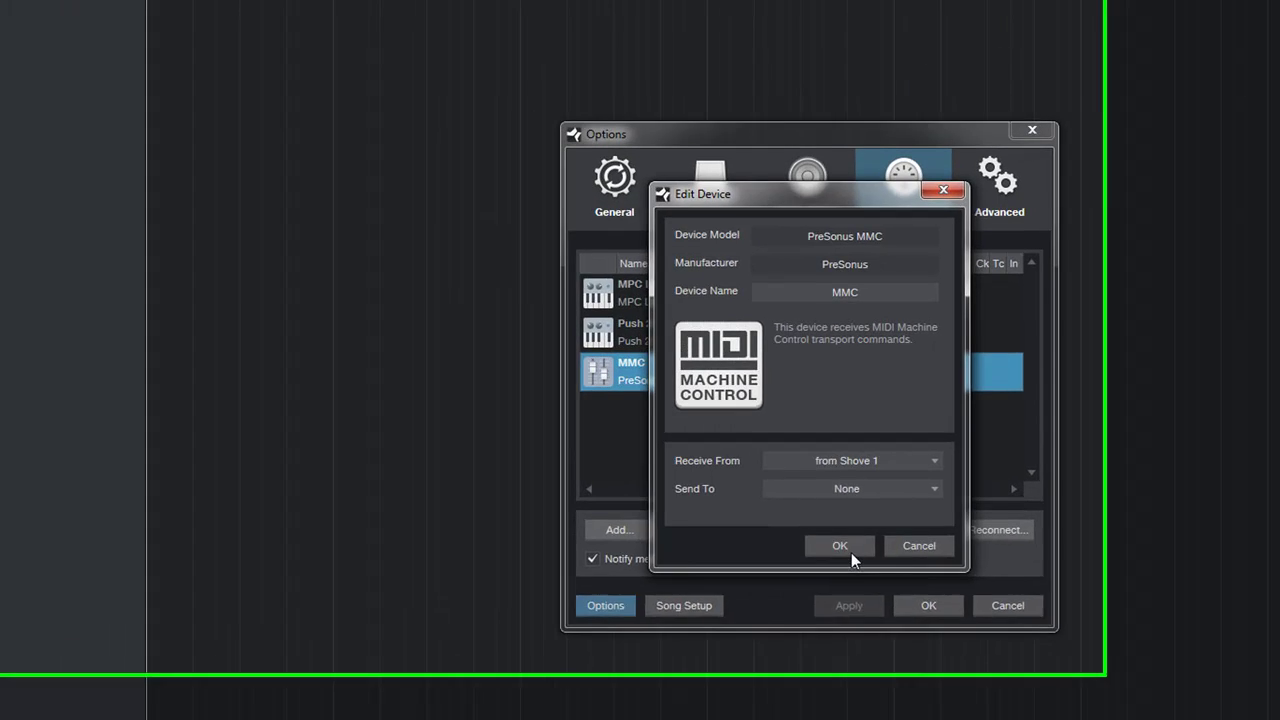
click(638, 496)
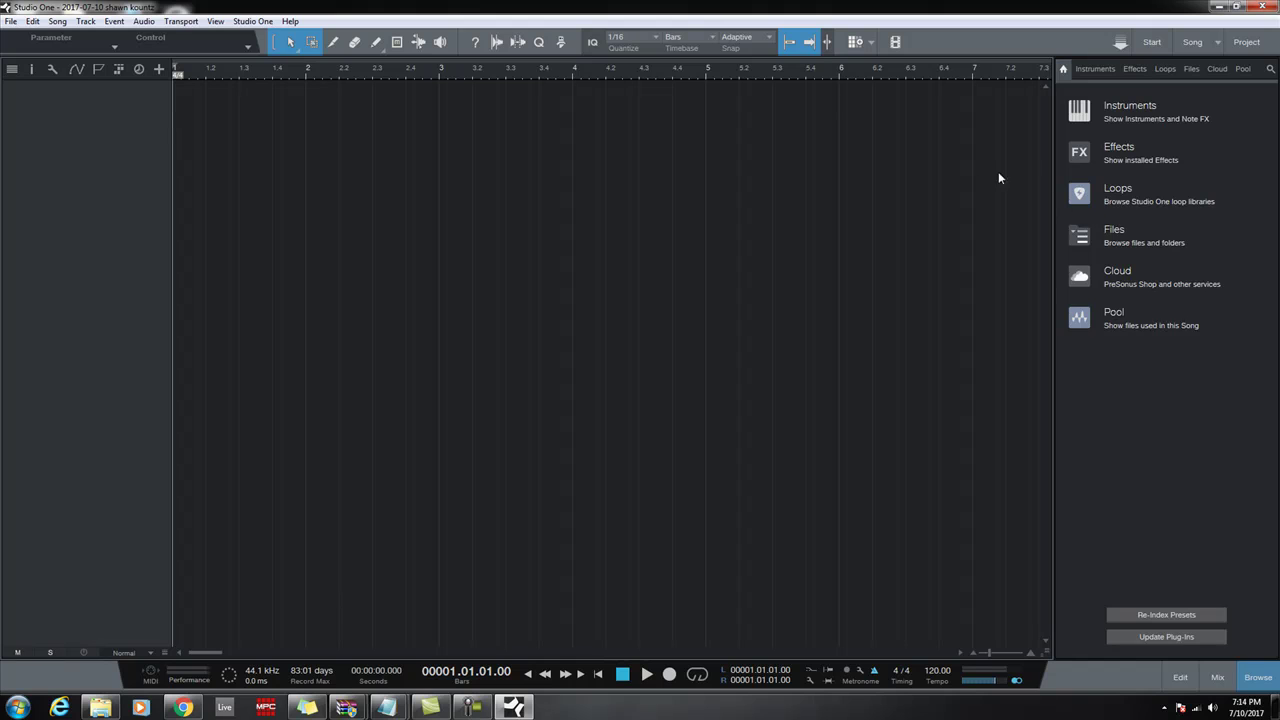
Step: Drag Mai Tai's 80s Funk Bass preset from the Instruments browser into the arrange view
click(1108, 112)
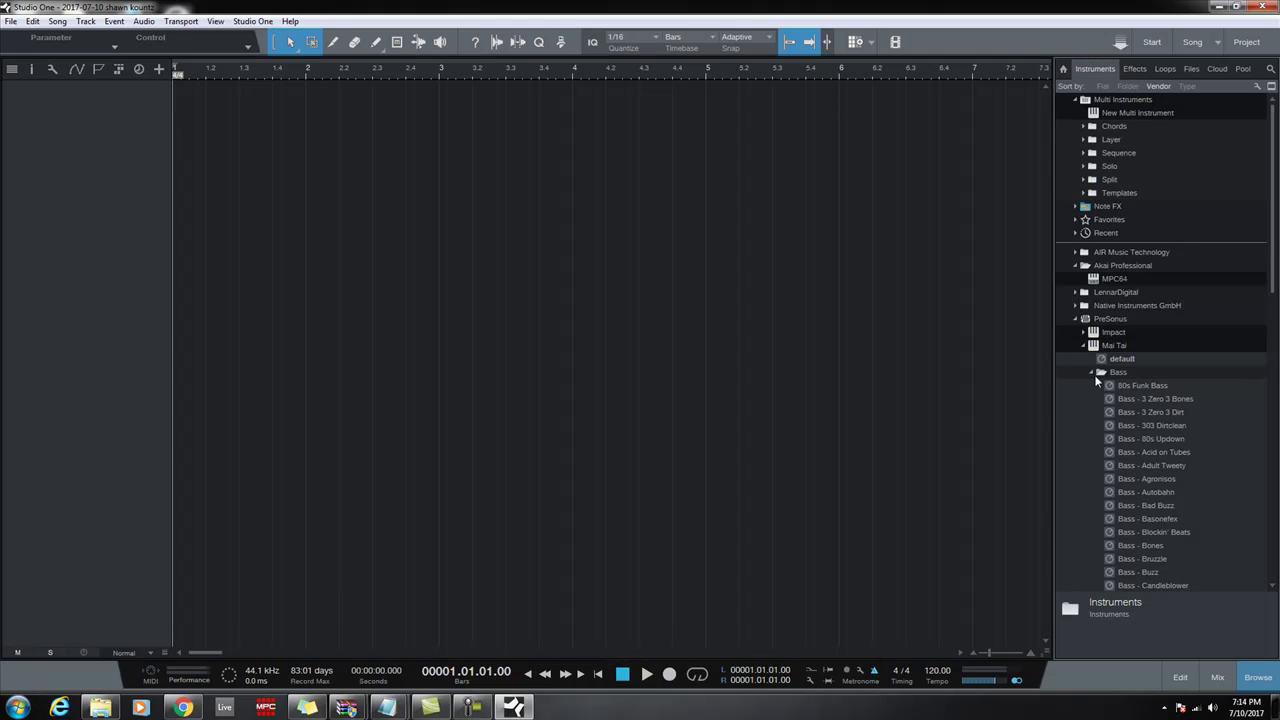
drag(1112, 384, 69, 164)
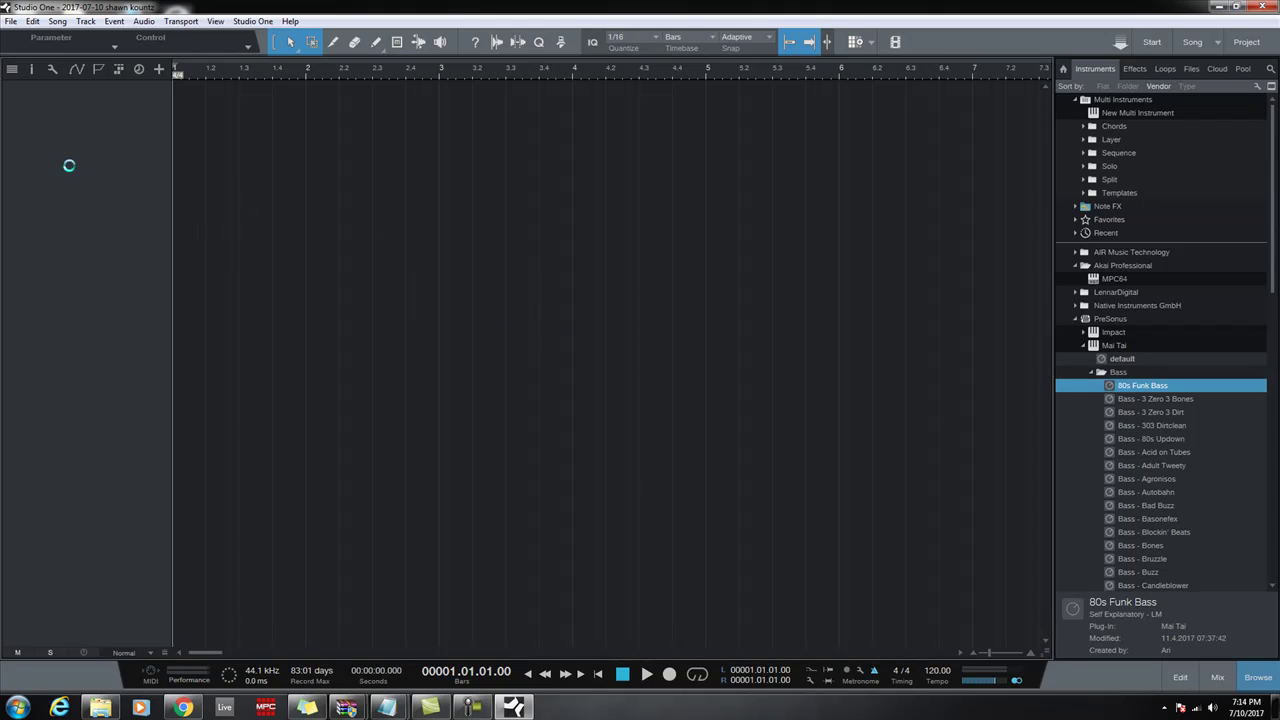
Step: Launch Shove v1.3 from the Start menu alongside Studio One's Mai Tai editor
click(20, 700)
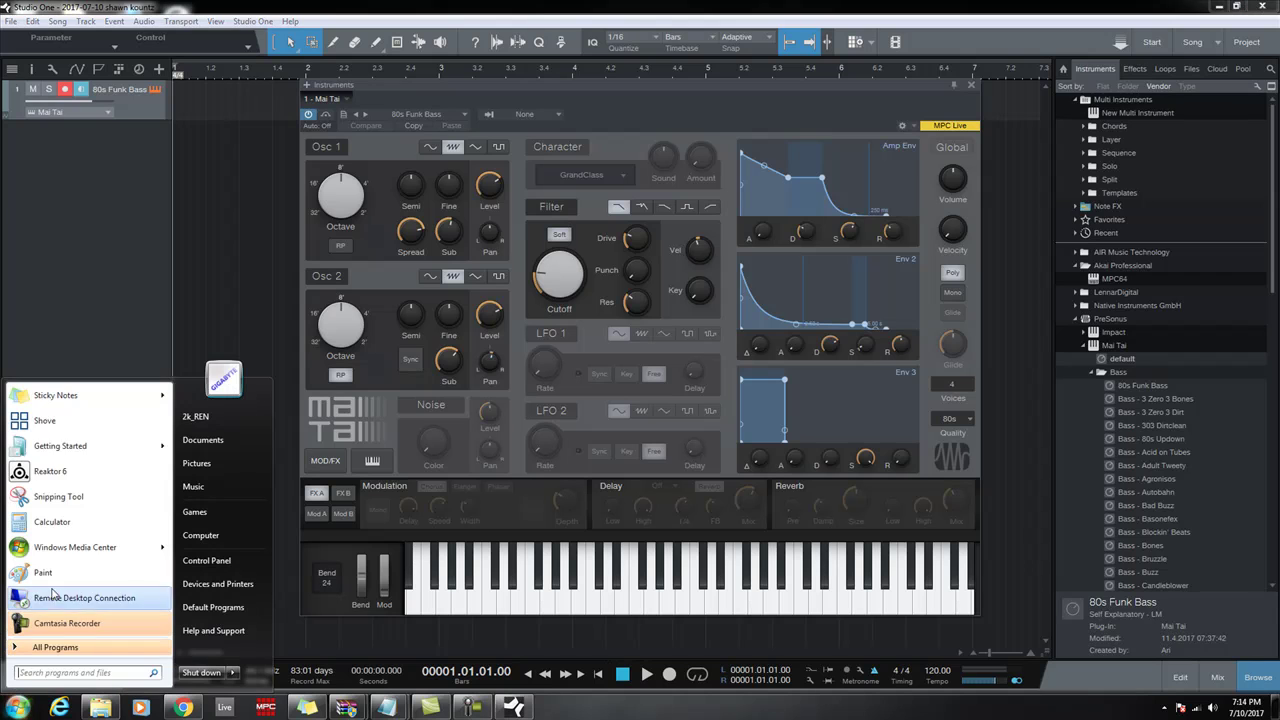
click(49, 422)
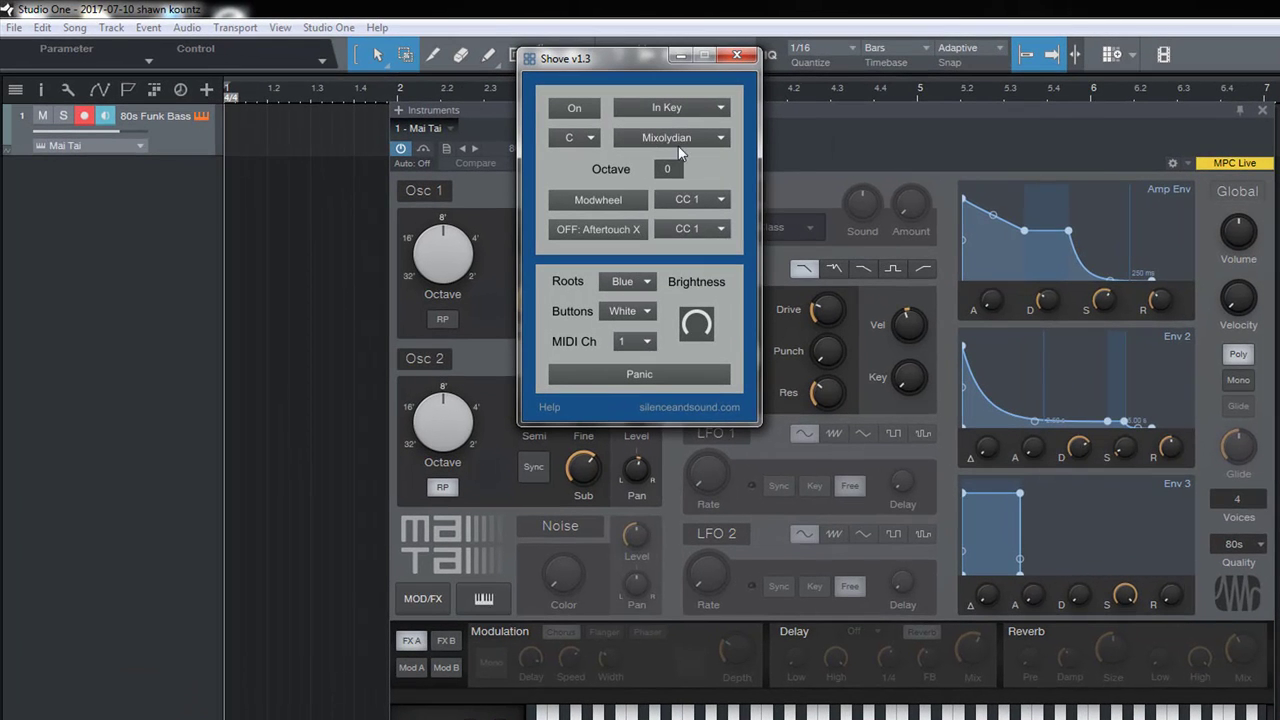
Step: Set Shove's scale to F# Major, leaving the octave at 0
click(678, 146)
key(Escape)
key(Down)
key(Up)
key(Up)
key(Up)
key(Down)
key(Up)
key(Right)
key(Right)
key(Right)
key(Right)
key(Right)
key(Right)
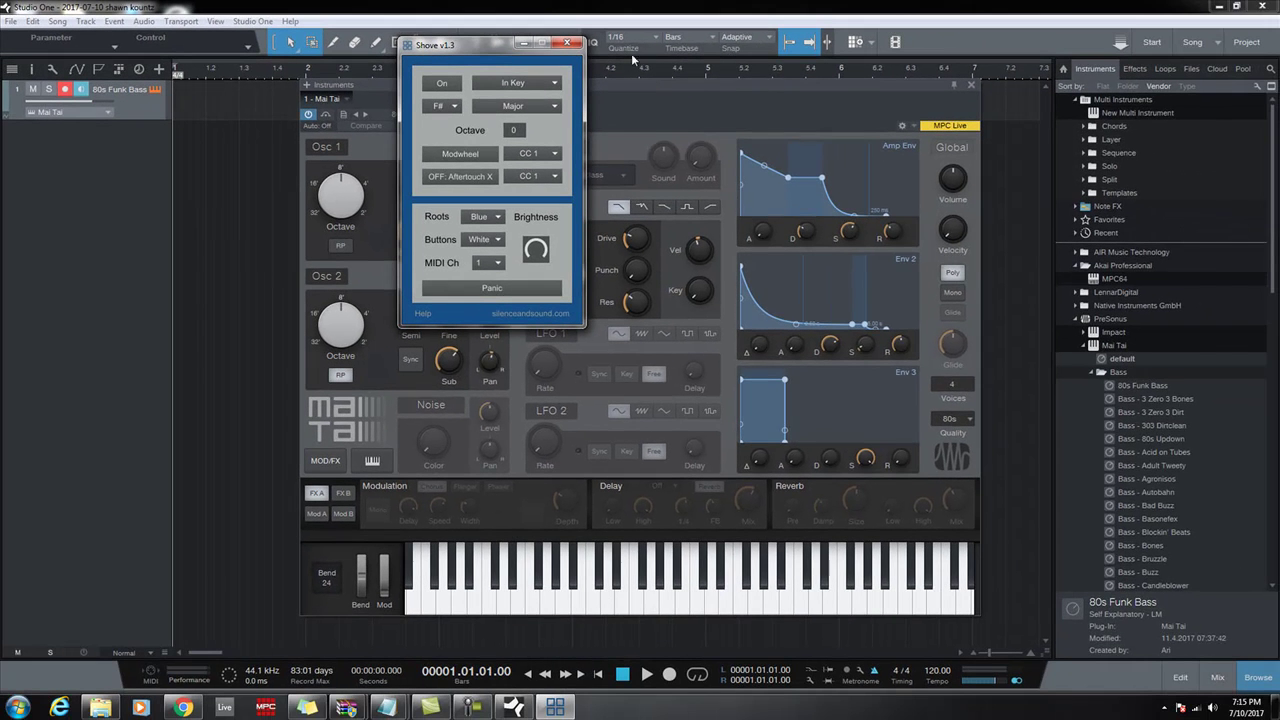
Step: Hide Shove and show the mixer's External devices (MPC Live, Push 2, MMC), moving Mai Tai aside
click(567, 44)
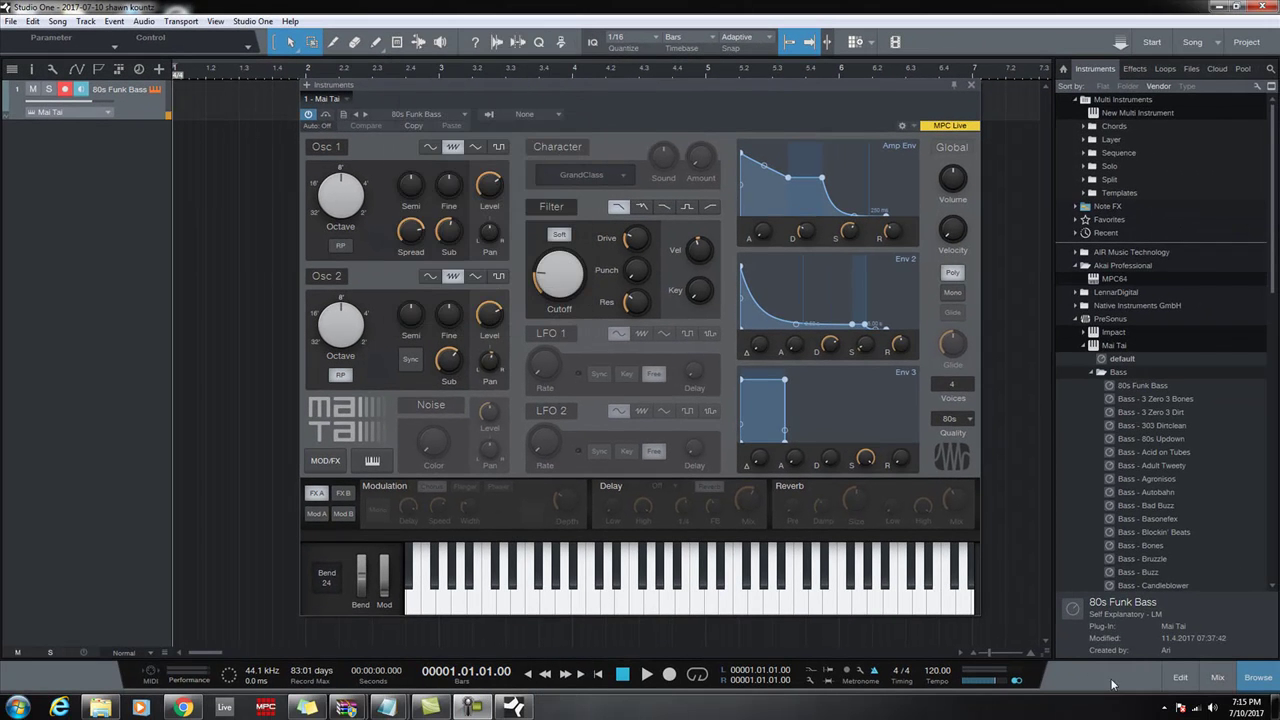
click(1217, 677)
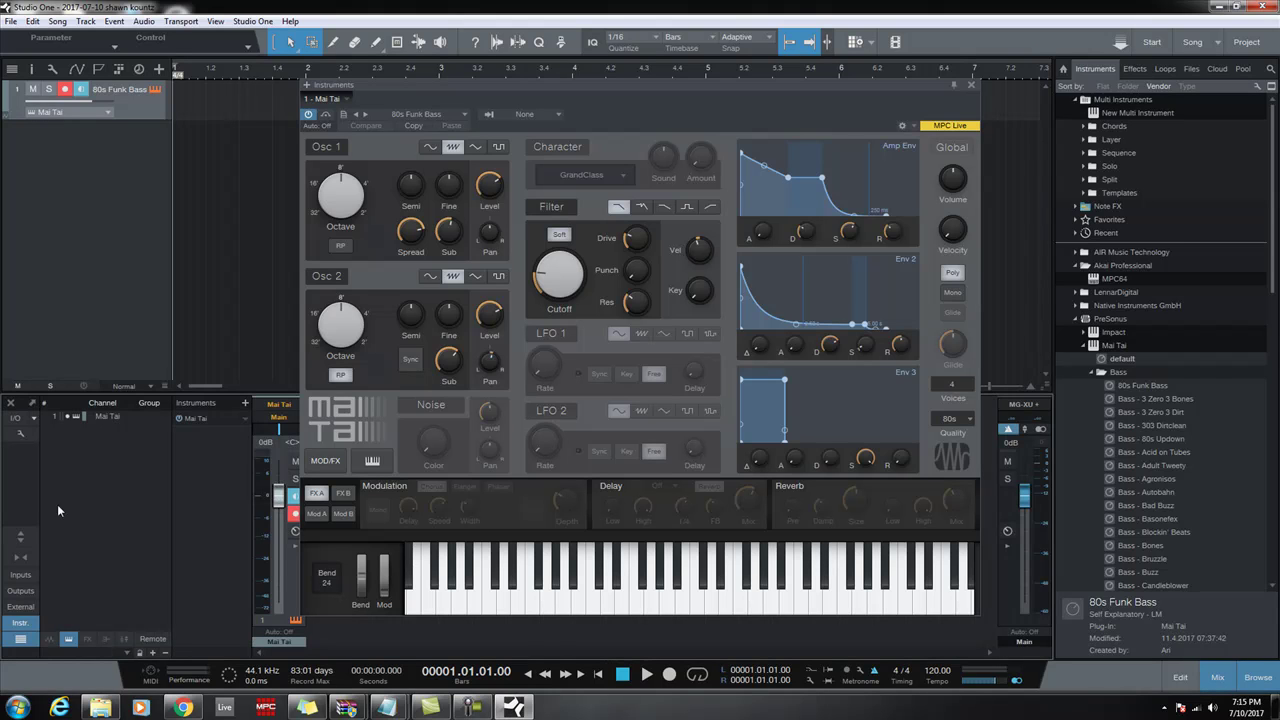
click(20, 606)
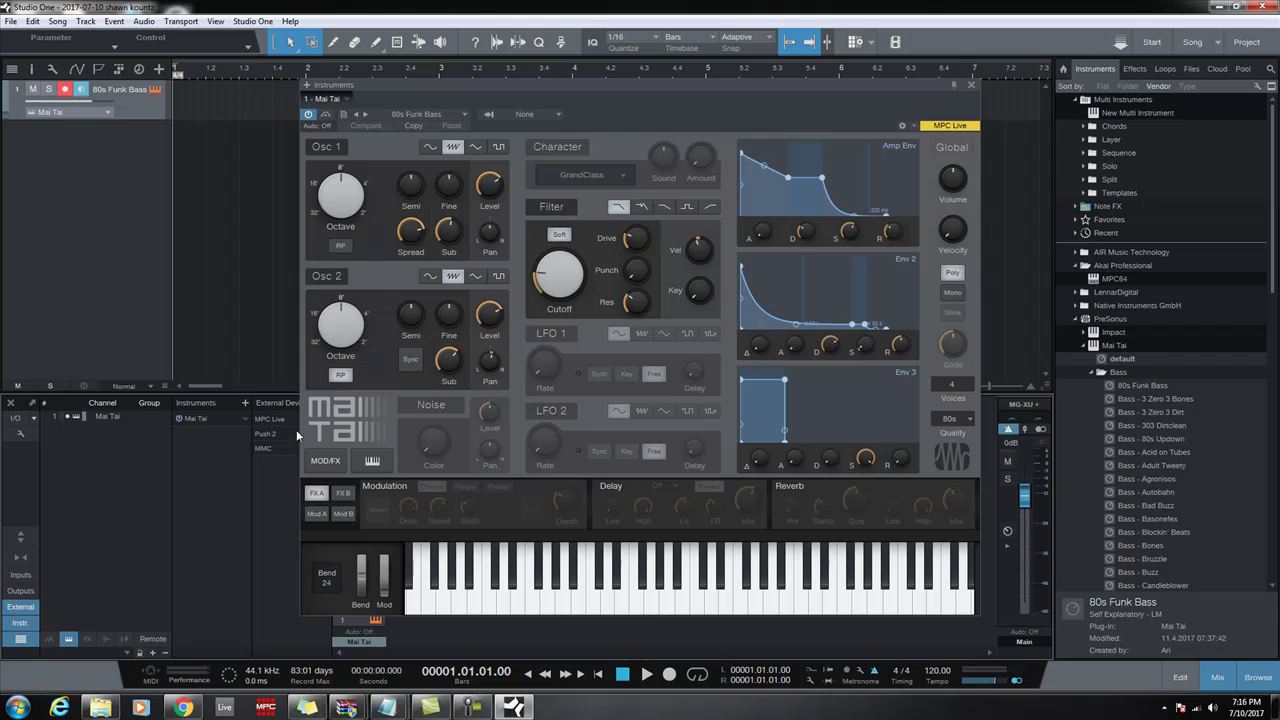
drag(475, 84, 545, 119)
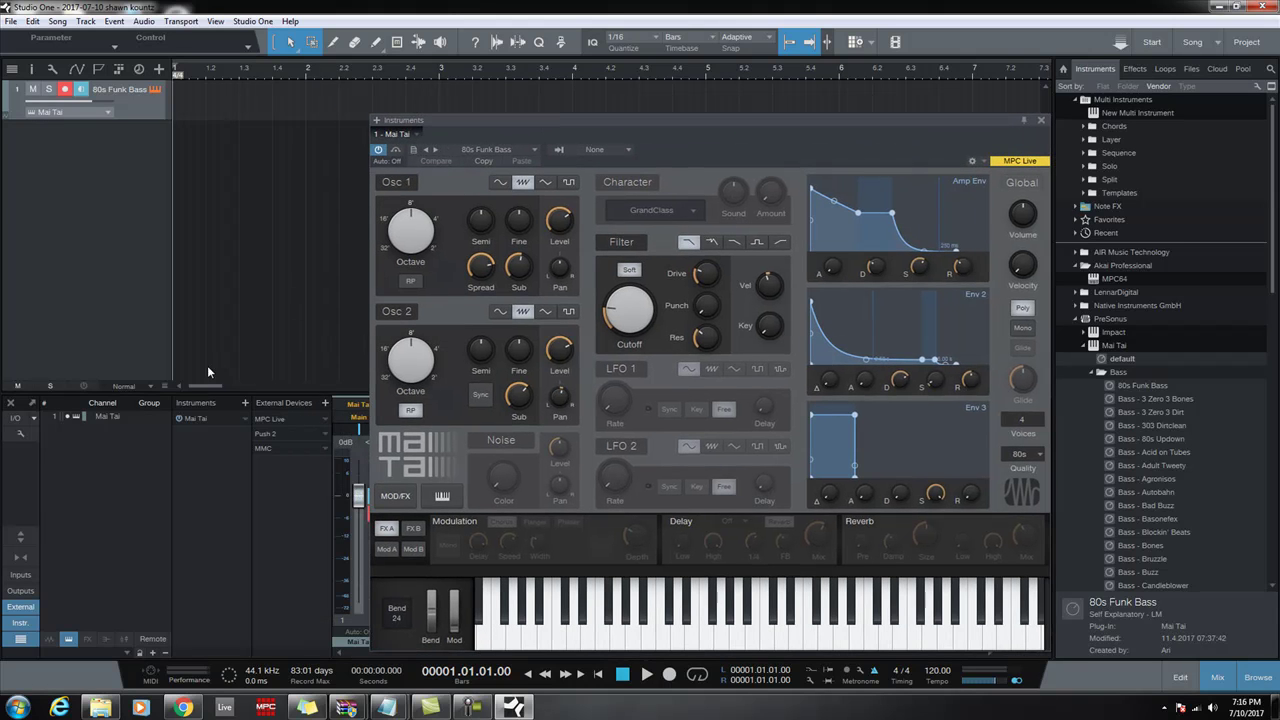
right_click(332, 431)
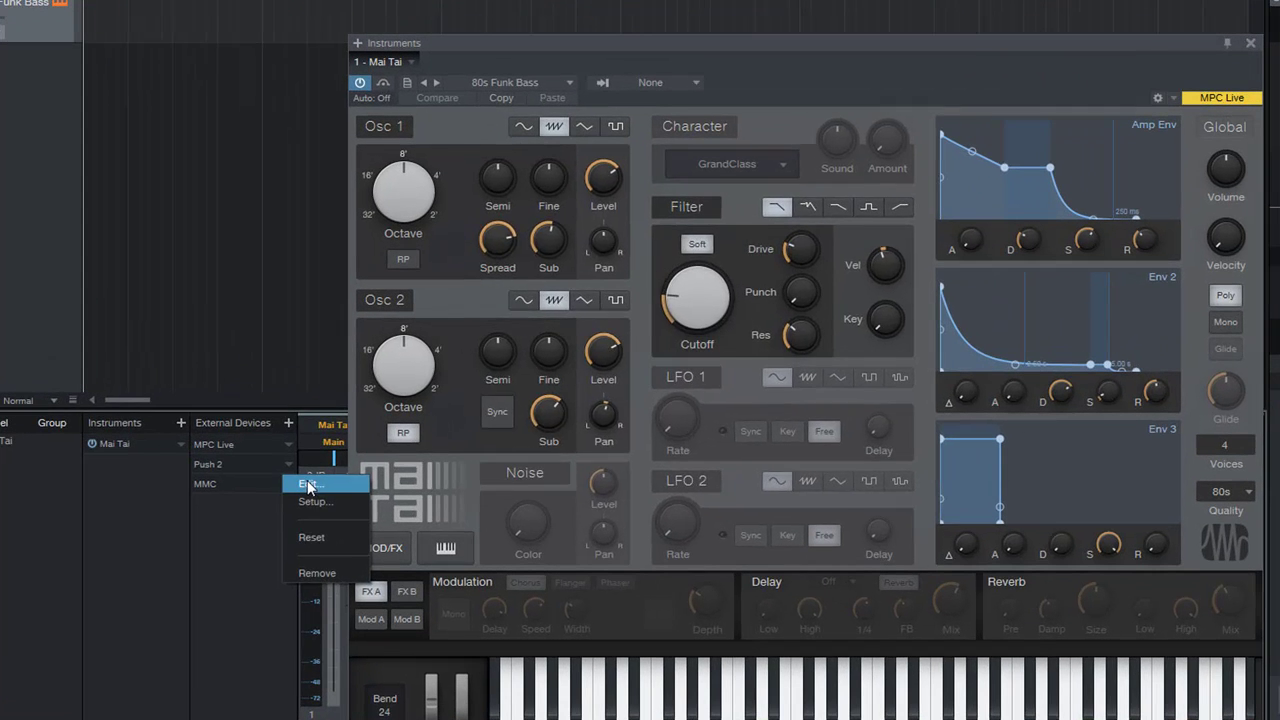
click(308, 485)
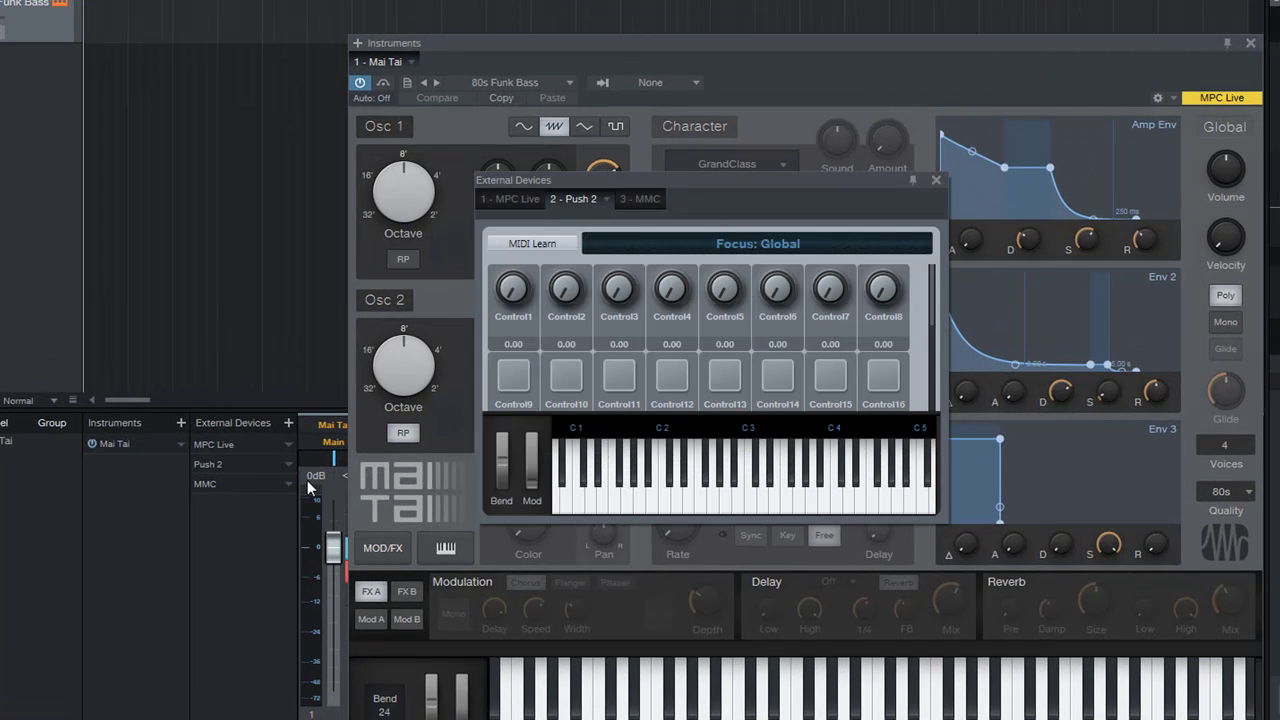
click(540, 244)
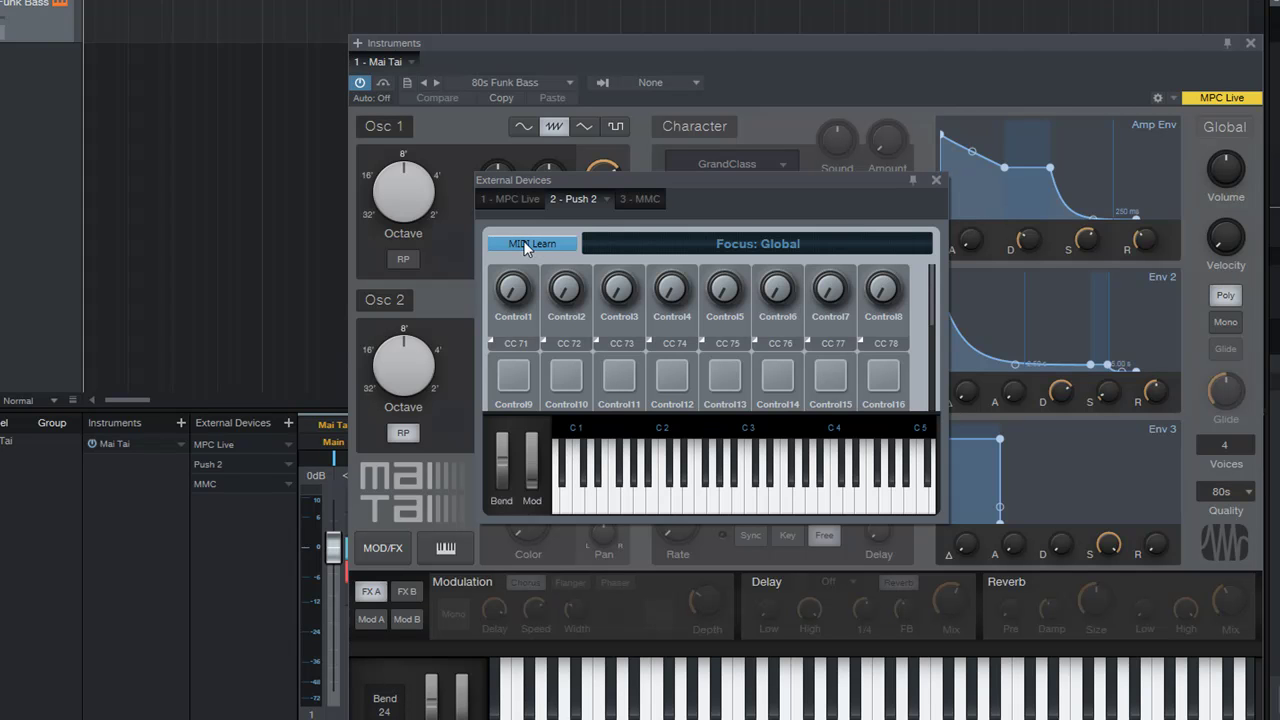
click(526, 249)
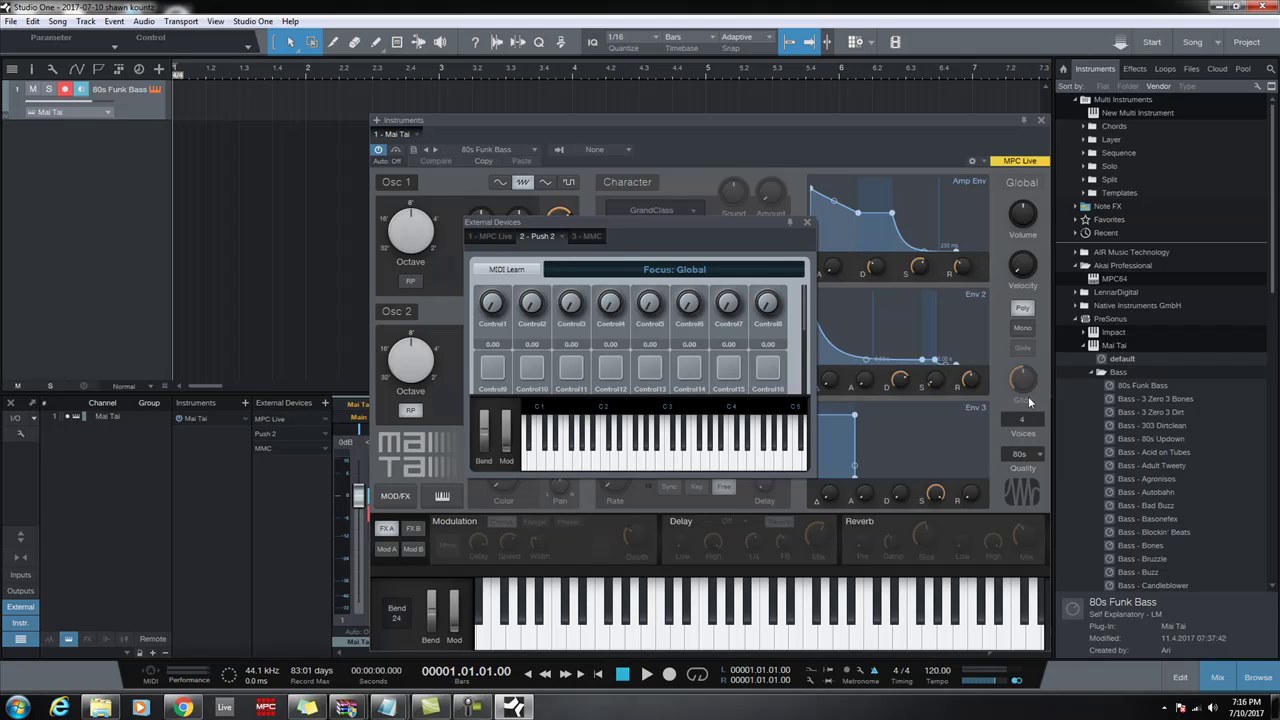
Step: Close the external devices editor, relaunch Shove from the Start menu, then close Shove's window
click(807, 224)
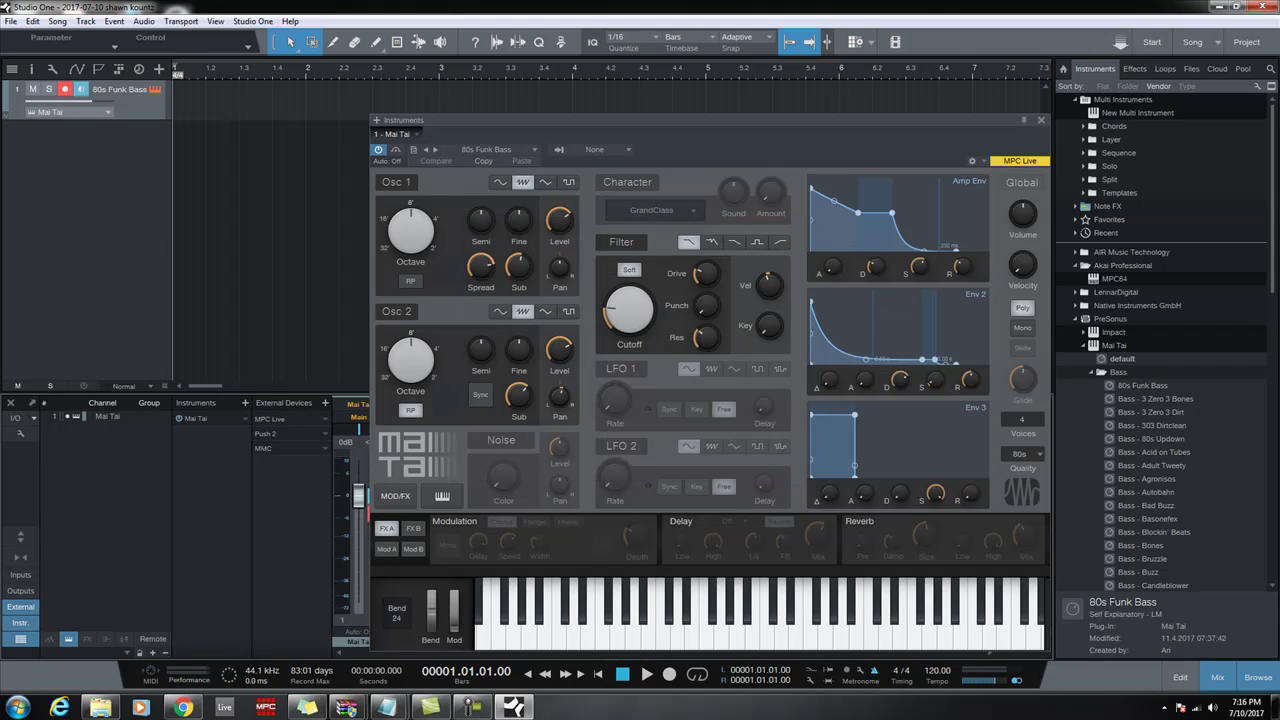
click(18, 707)
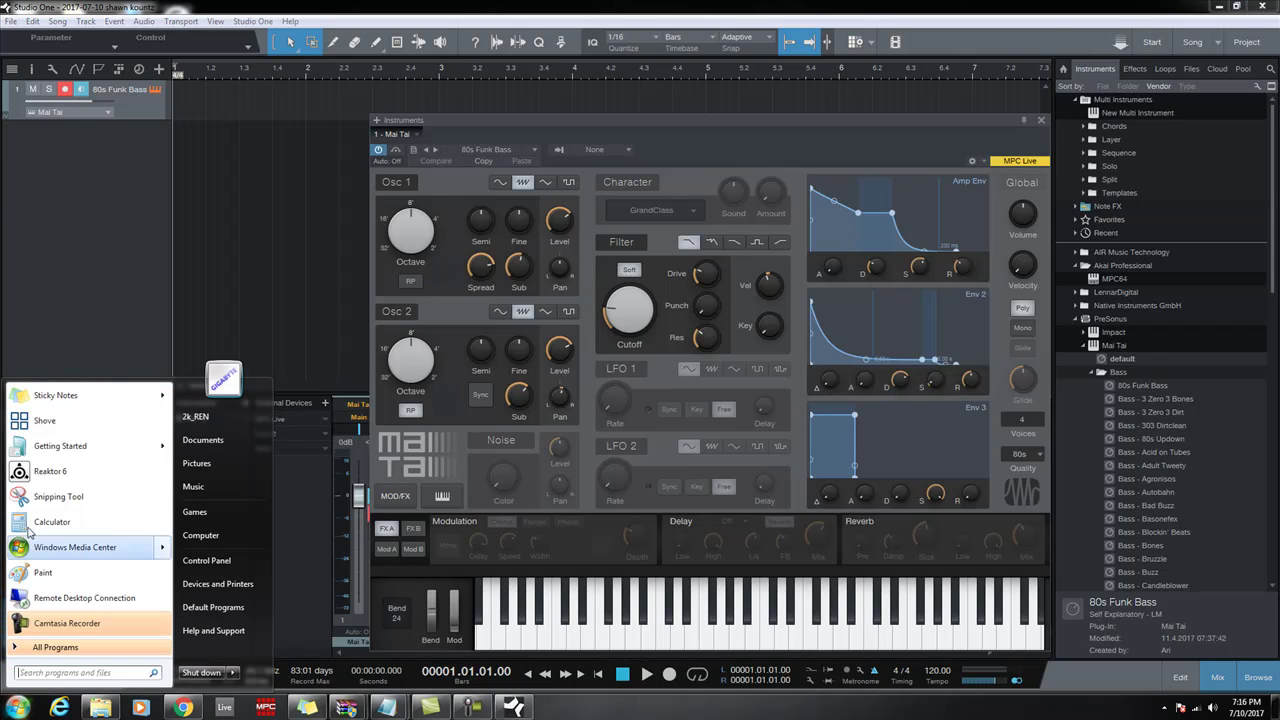
click(46, 416)
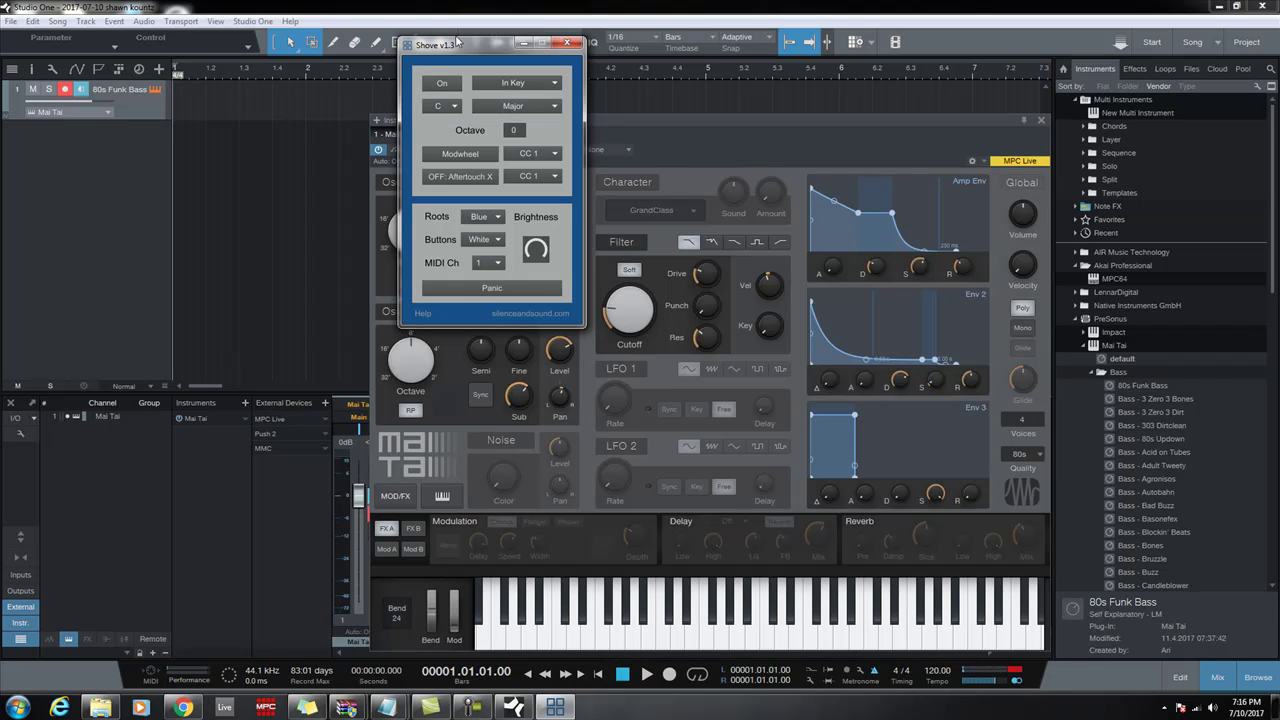
click(570, 44)
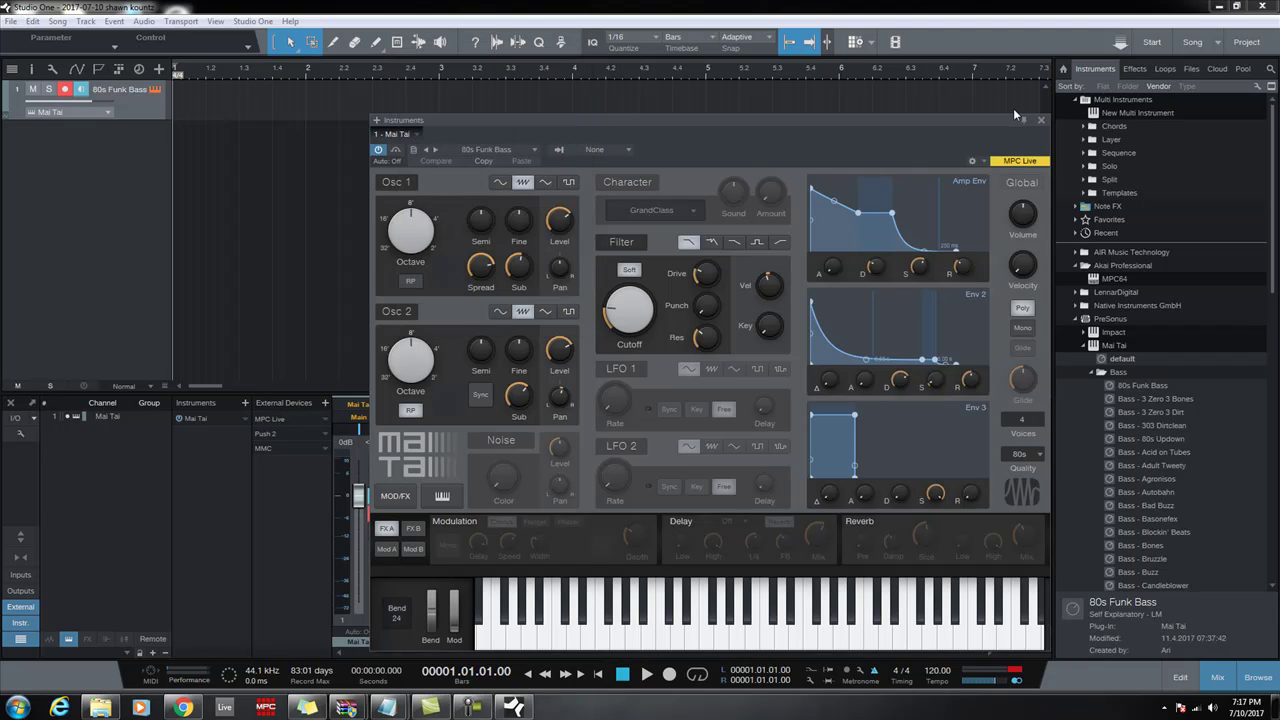
Step: Add the Impact drum instrument as a new track and relaunch Shove from the Start menu
click(1085, 335)
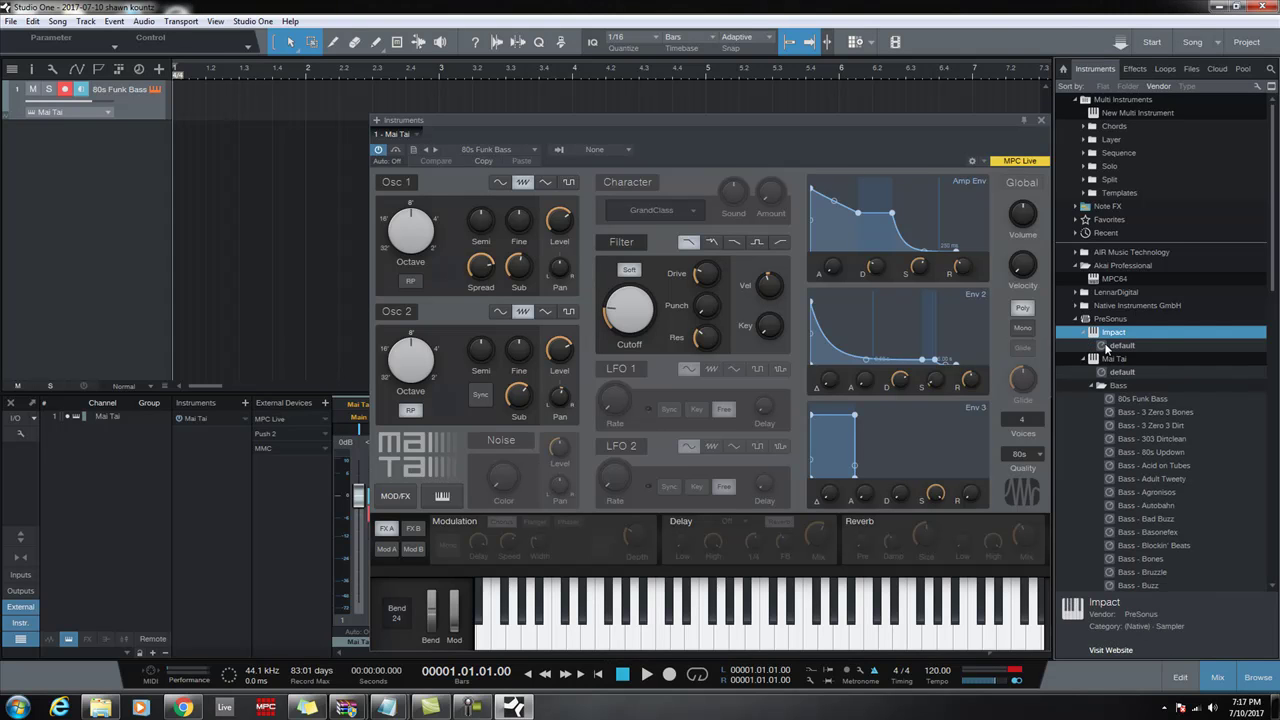
drag(1106, 346, 70, 153)
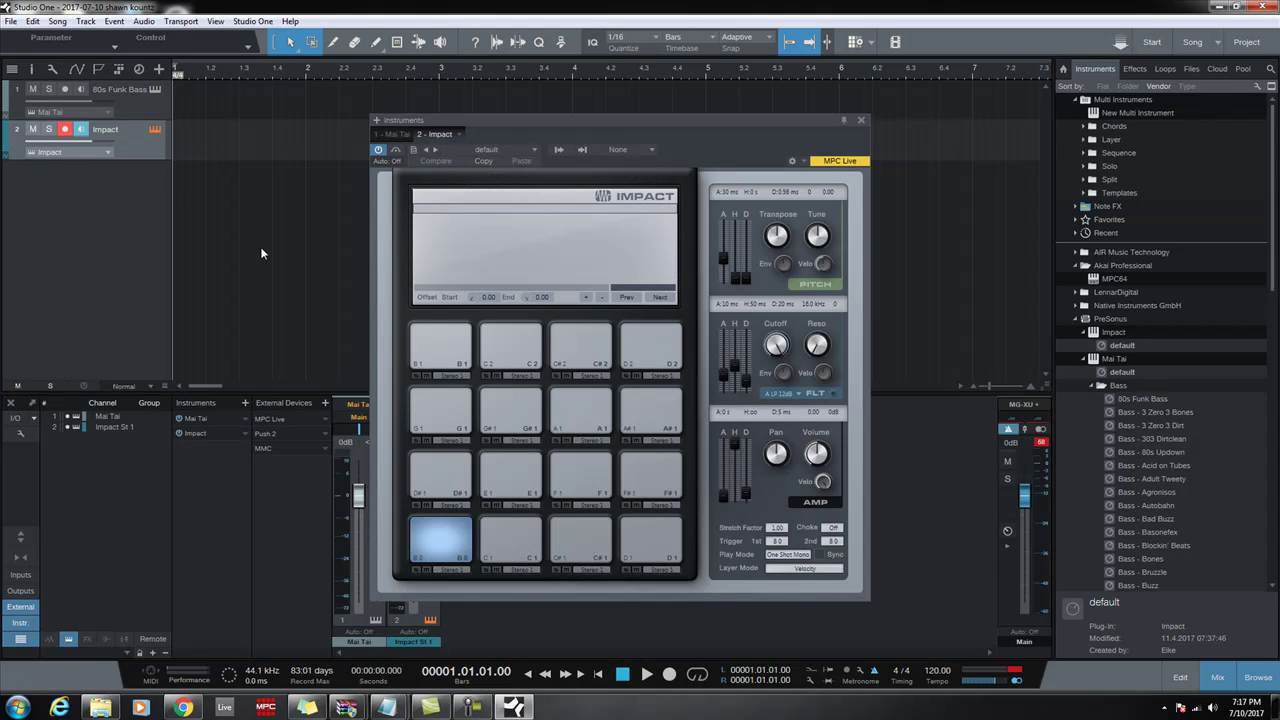
click(18, 708)
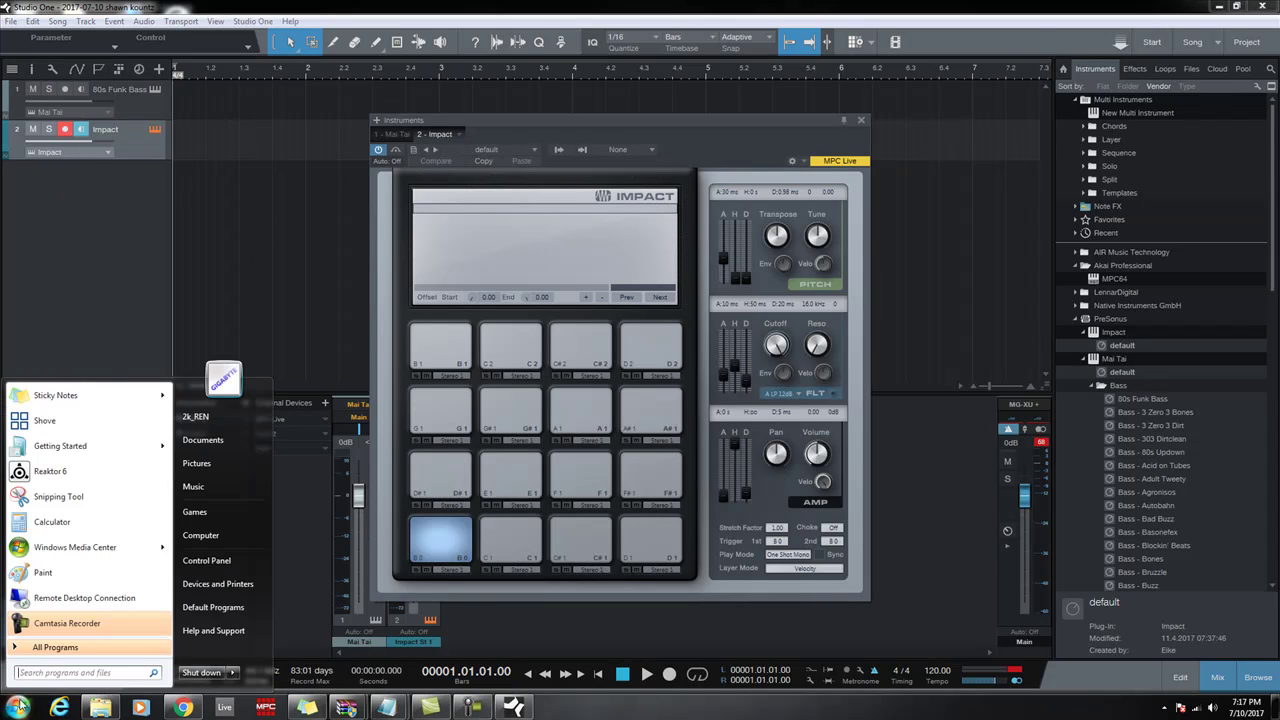
click(477, 220)
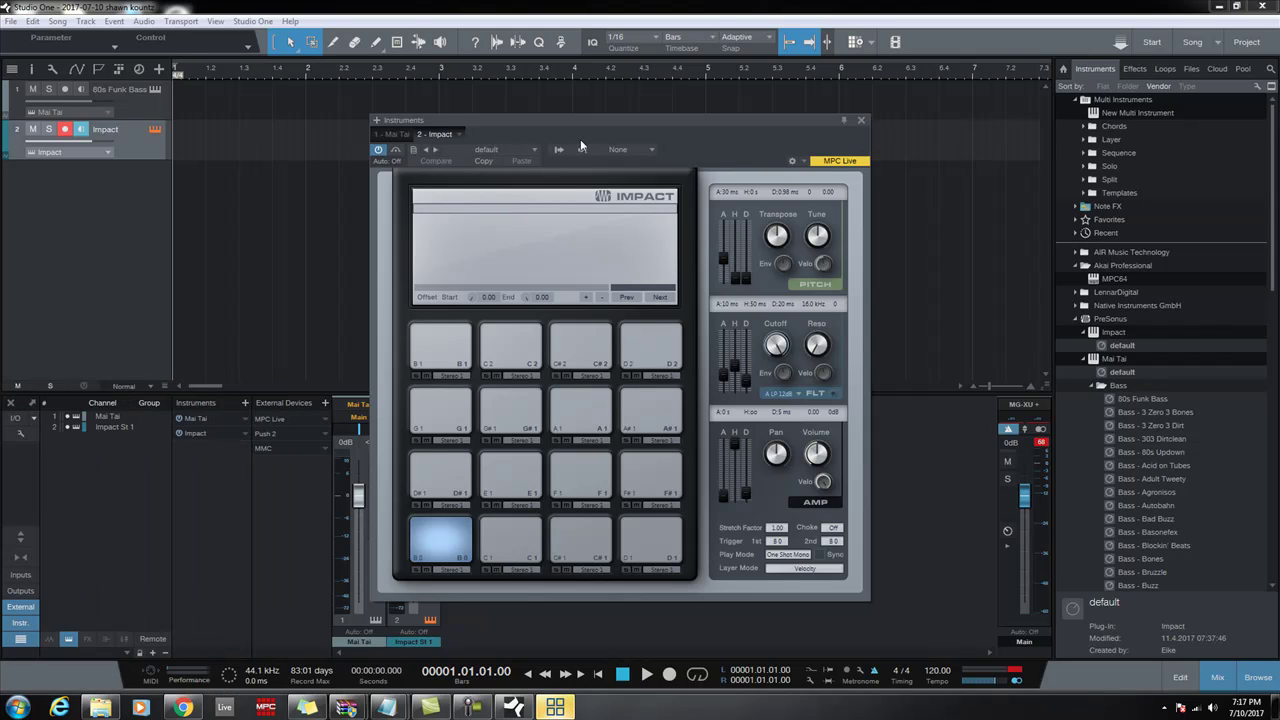
Step: Switch Shove's note layout from In Key to Drum Pads, then close Shove
click(555, 707)
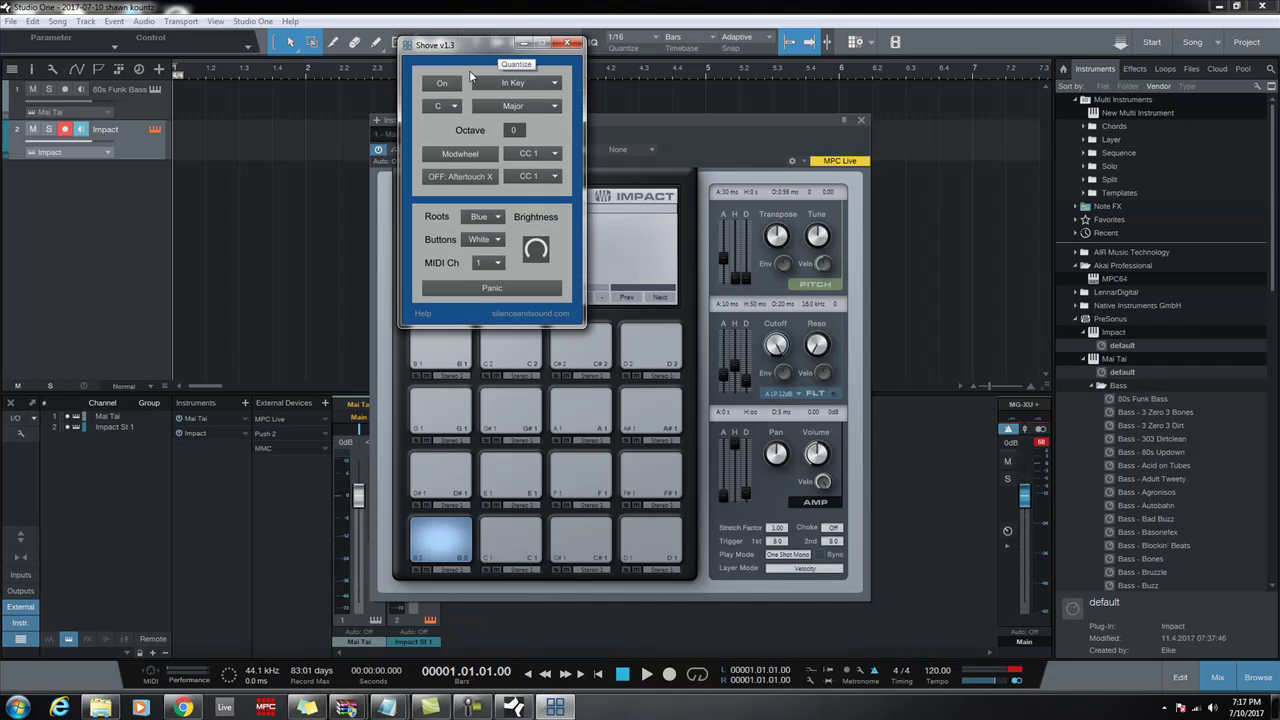
click(506, 83)
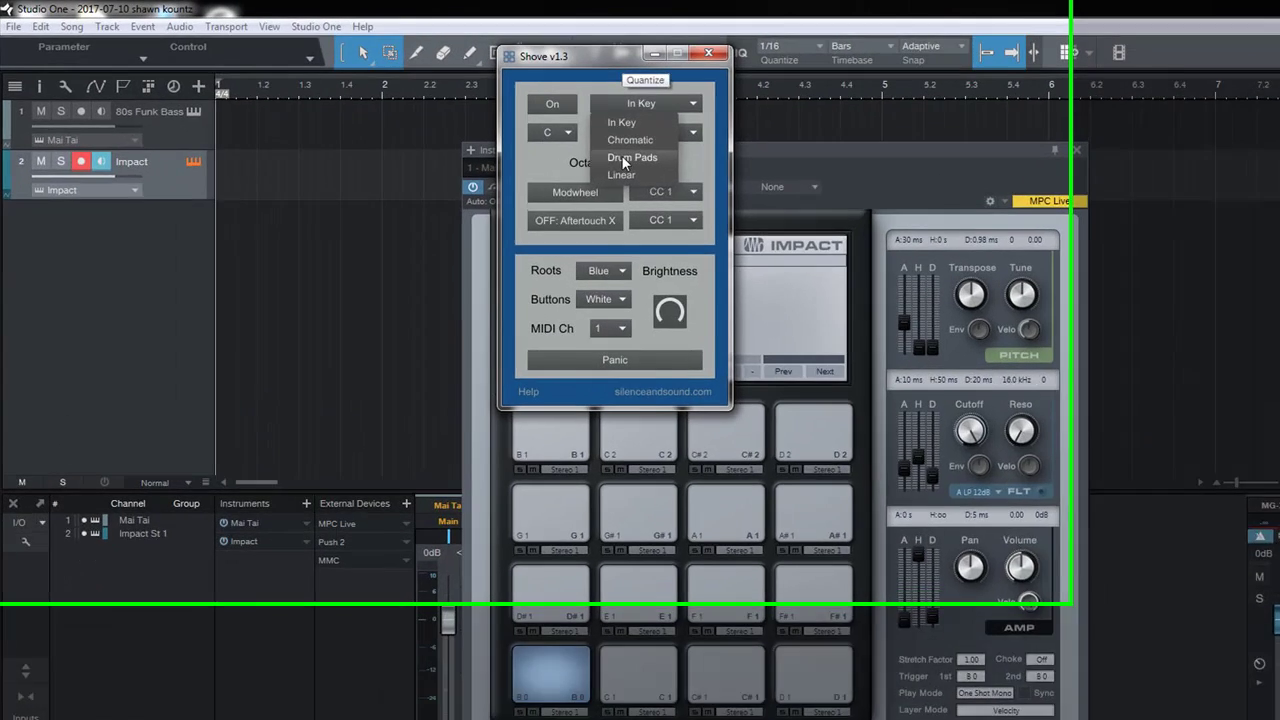
click(497, 124)
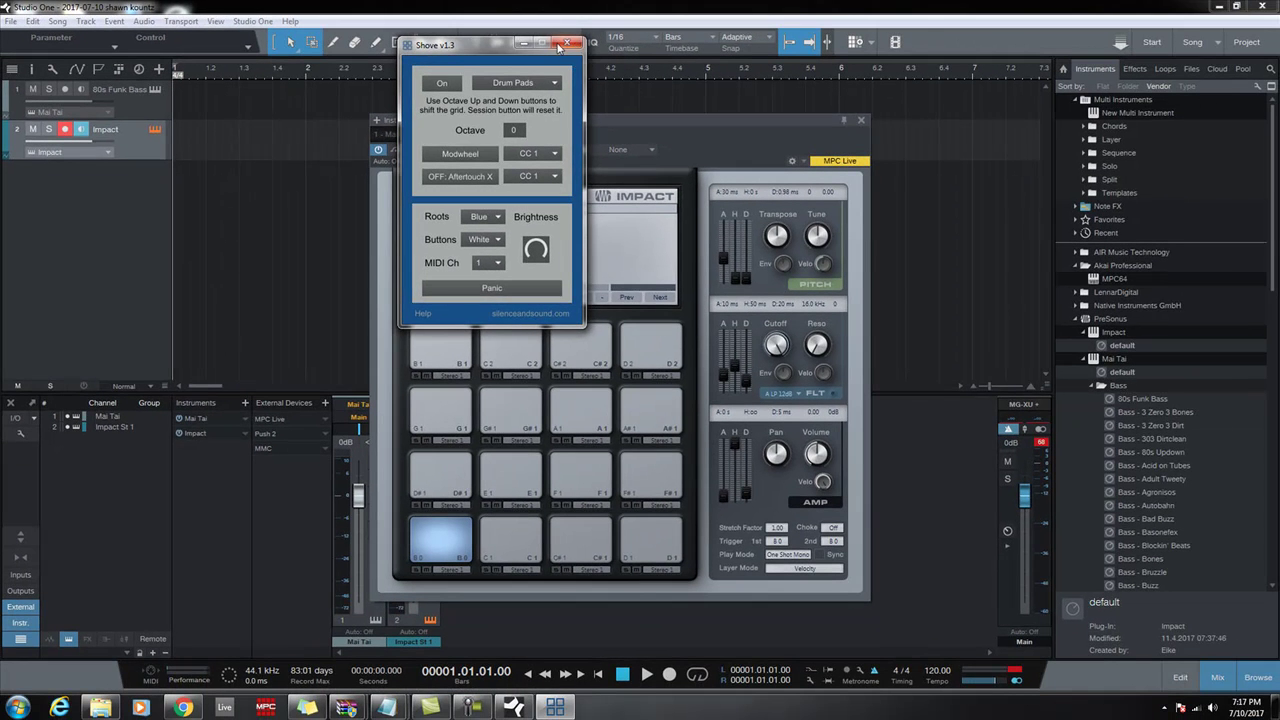
click(564, 45)
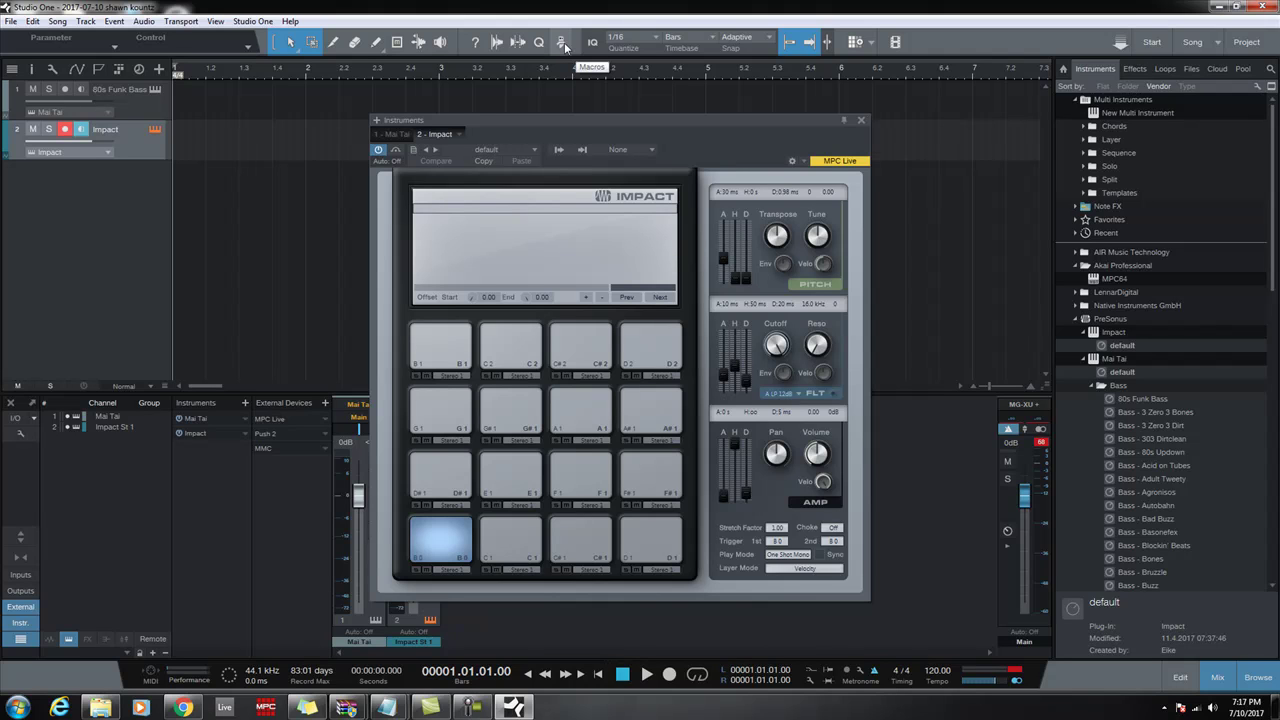
Step: Close the Impact window, relaunch Shove, stop recording on the Impact track, and close Shove
click(861, 120)
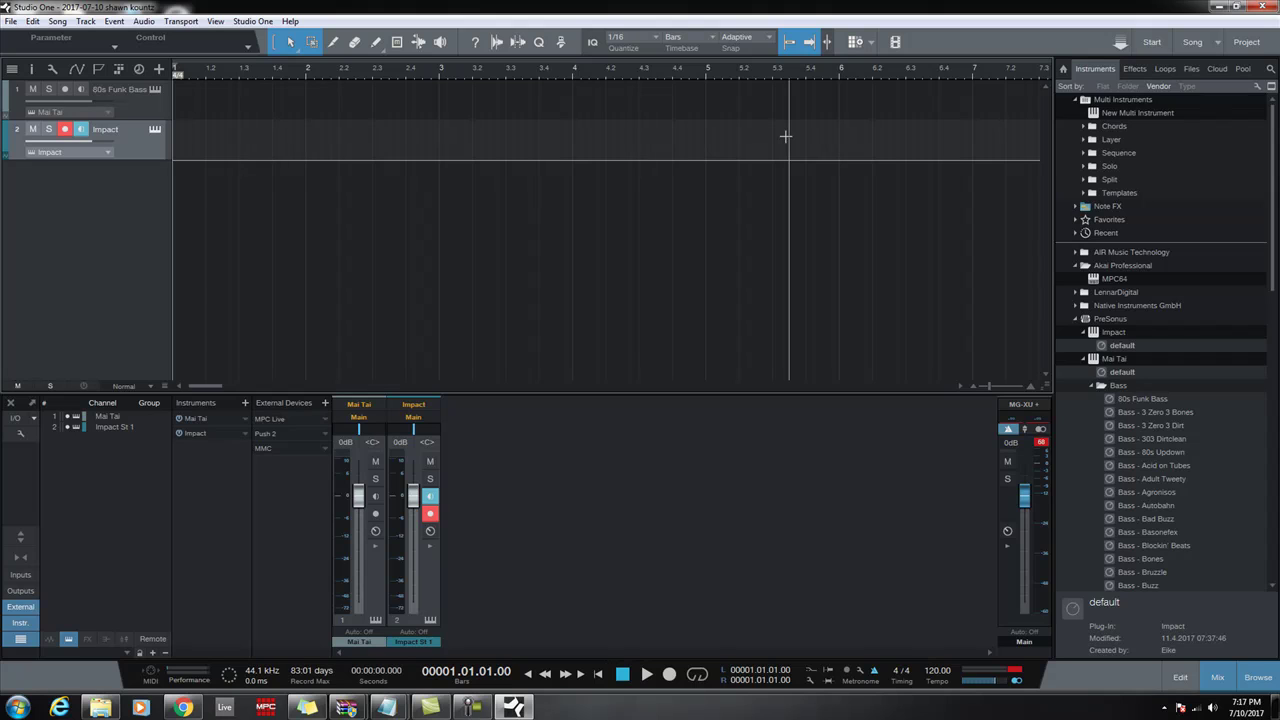
click(18, 707)
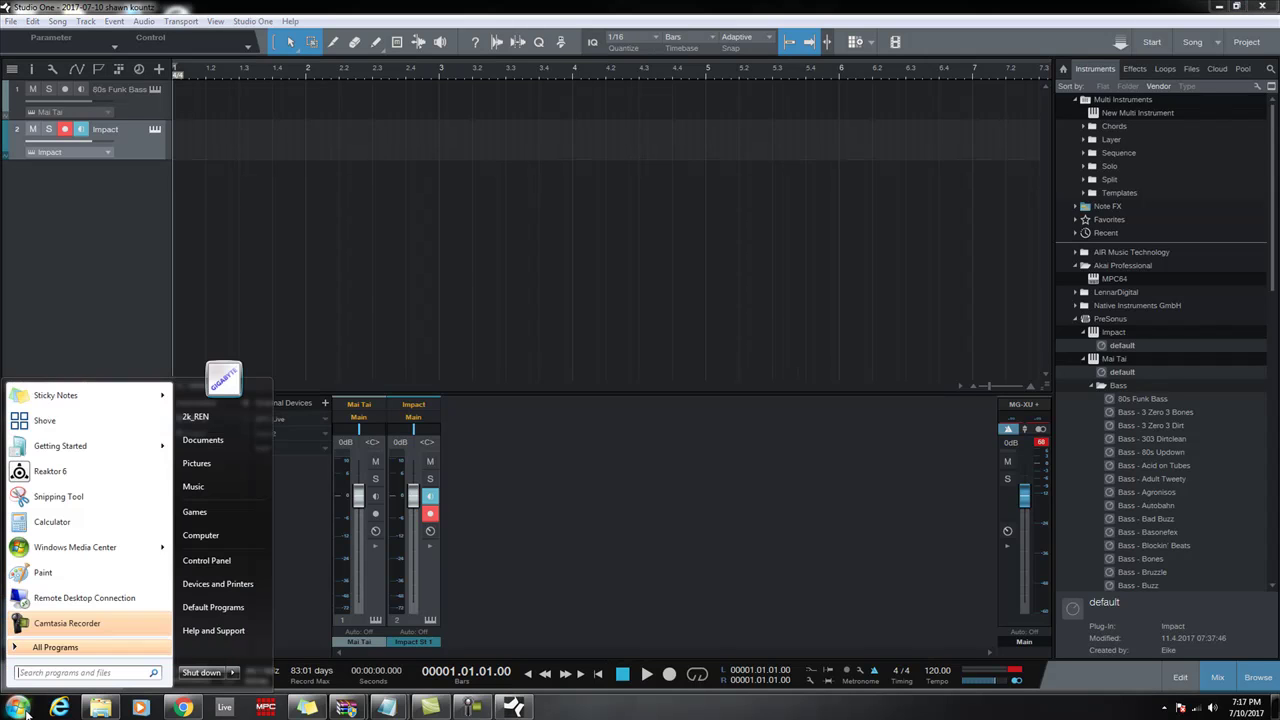
click(288, 238)
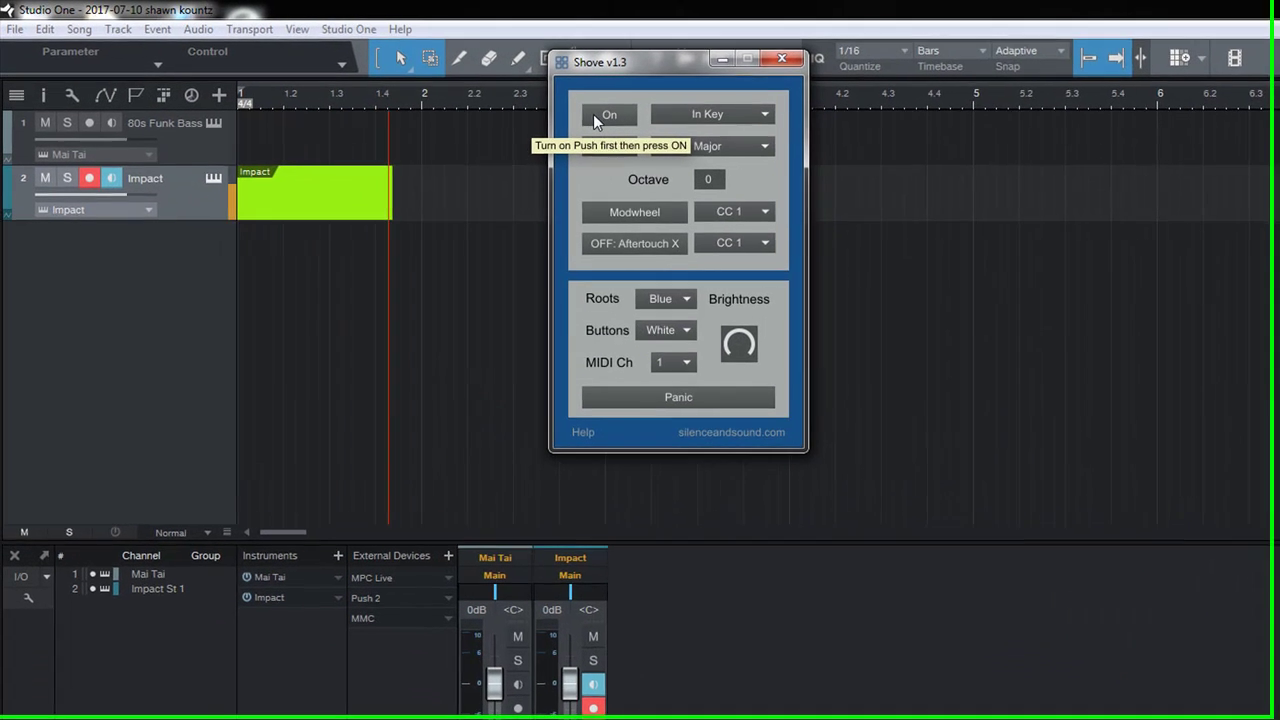
key(space)
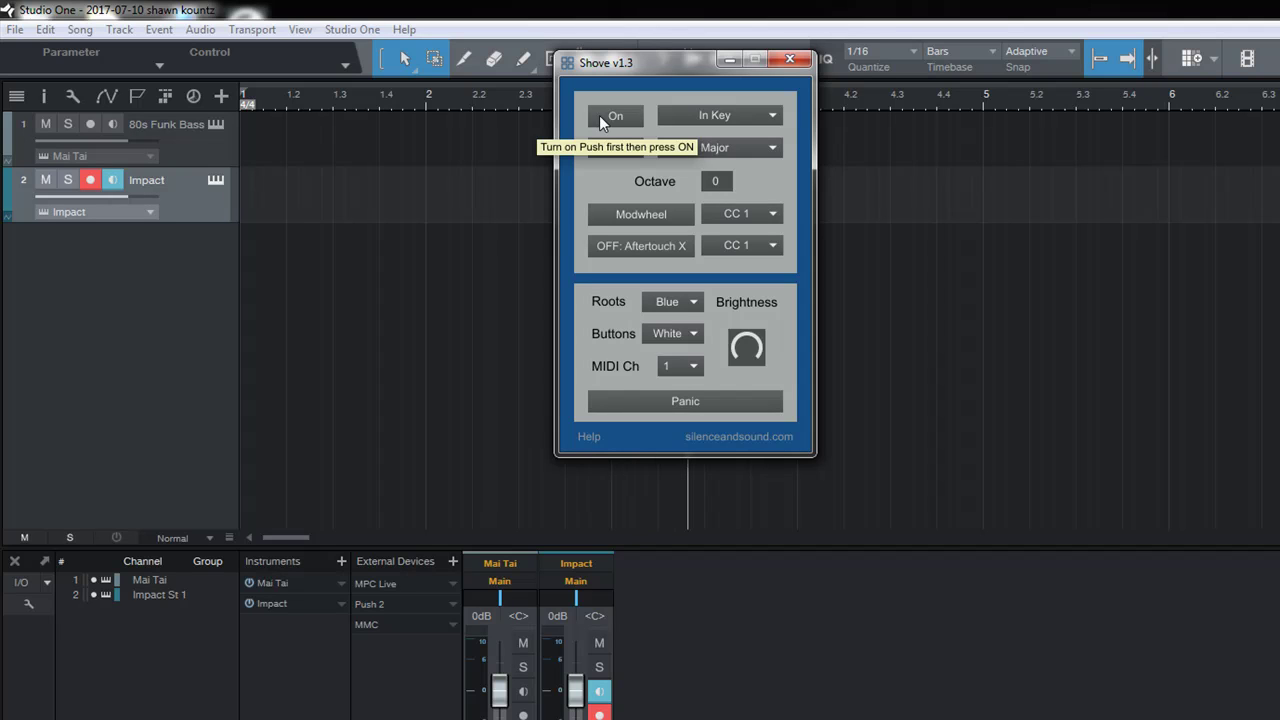
click(791, 60)
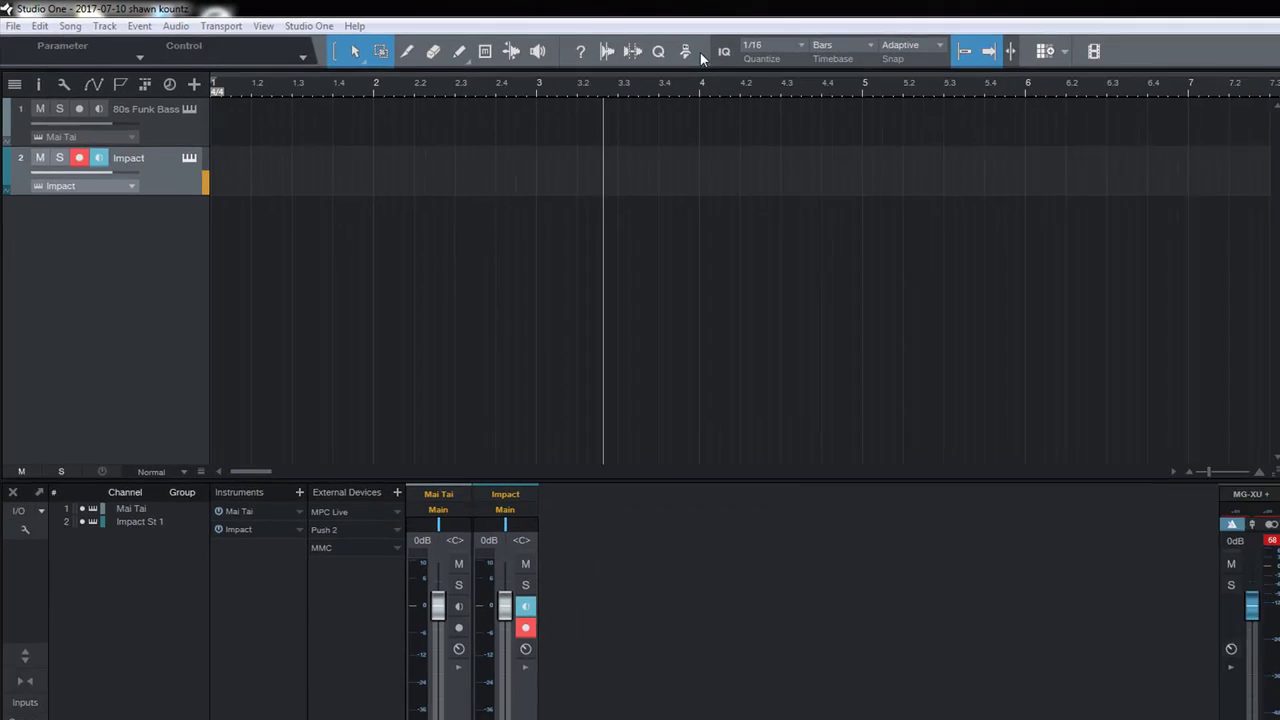
Step: Quit Studio One without saving the song and launch the MPC software
click(1272, 9)
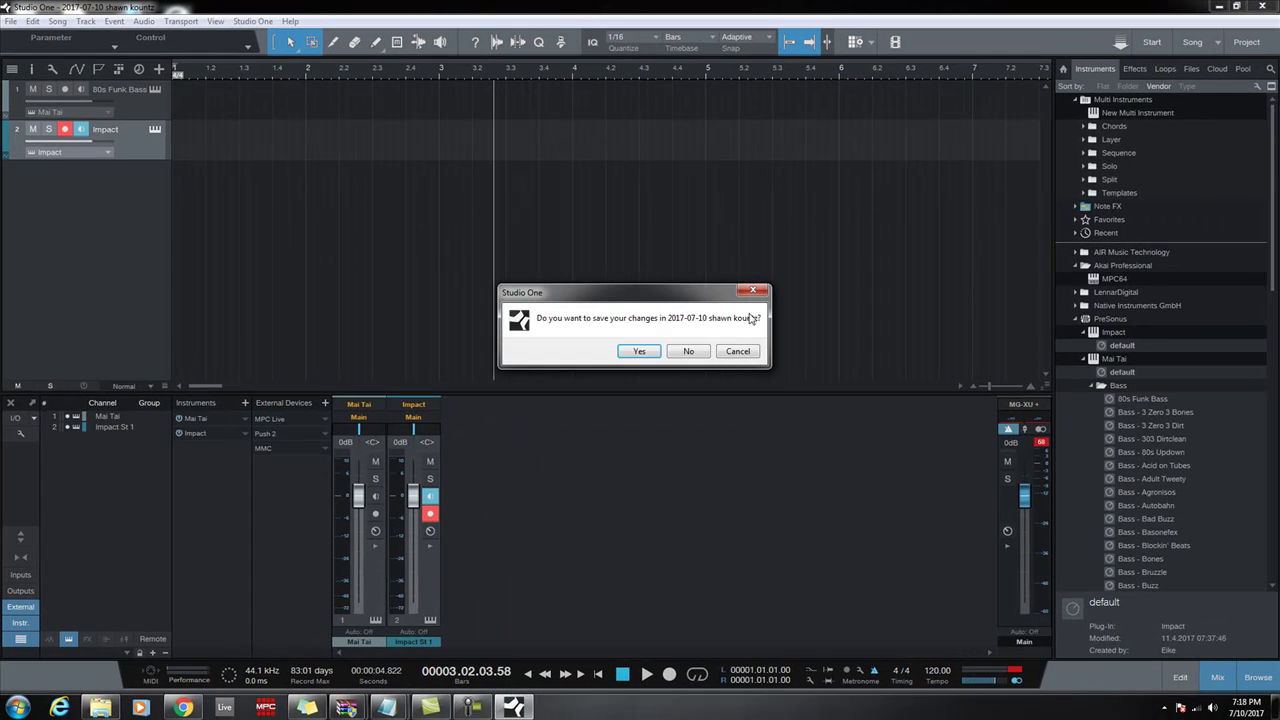
click(689, 351)
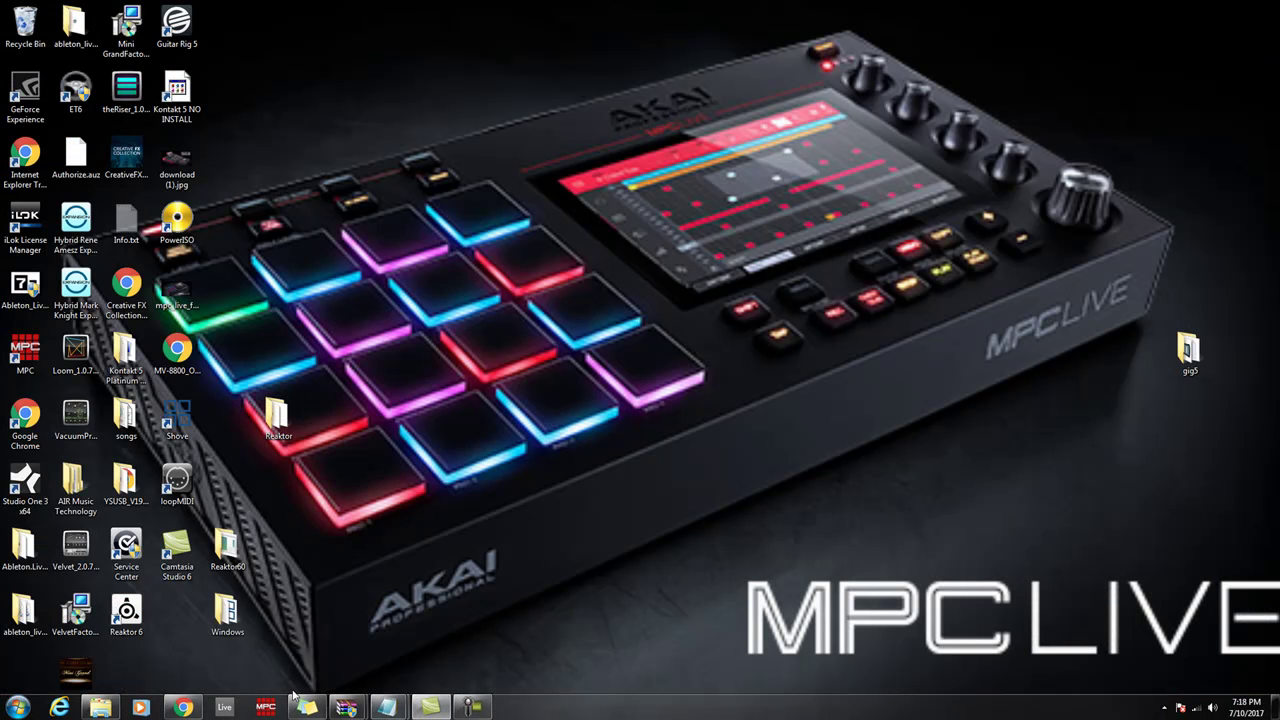
click(270, 708)
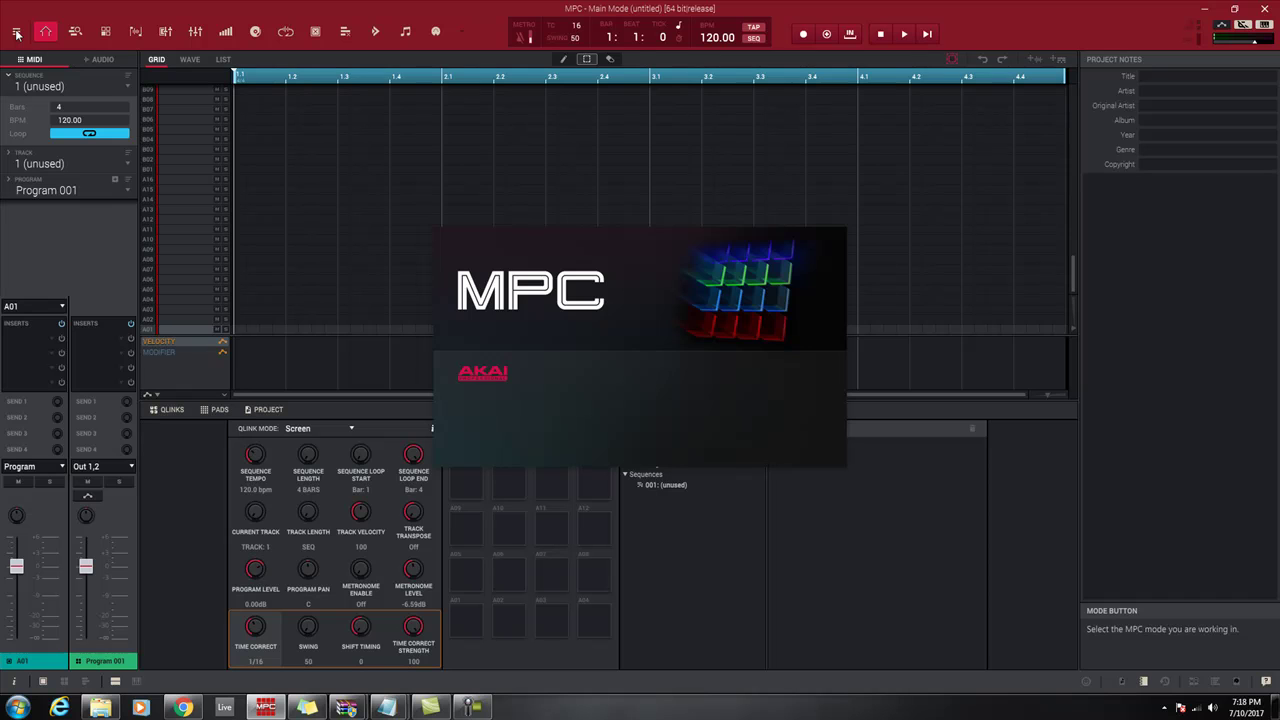
Step: In MPC Preferences > MIDI, enable 'from Shove 1' as an active MIDI input and confirm
click(16, 33)
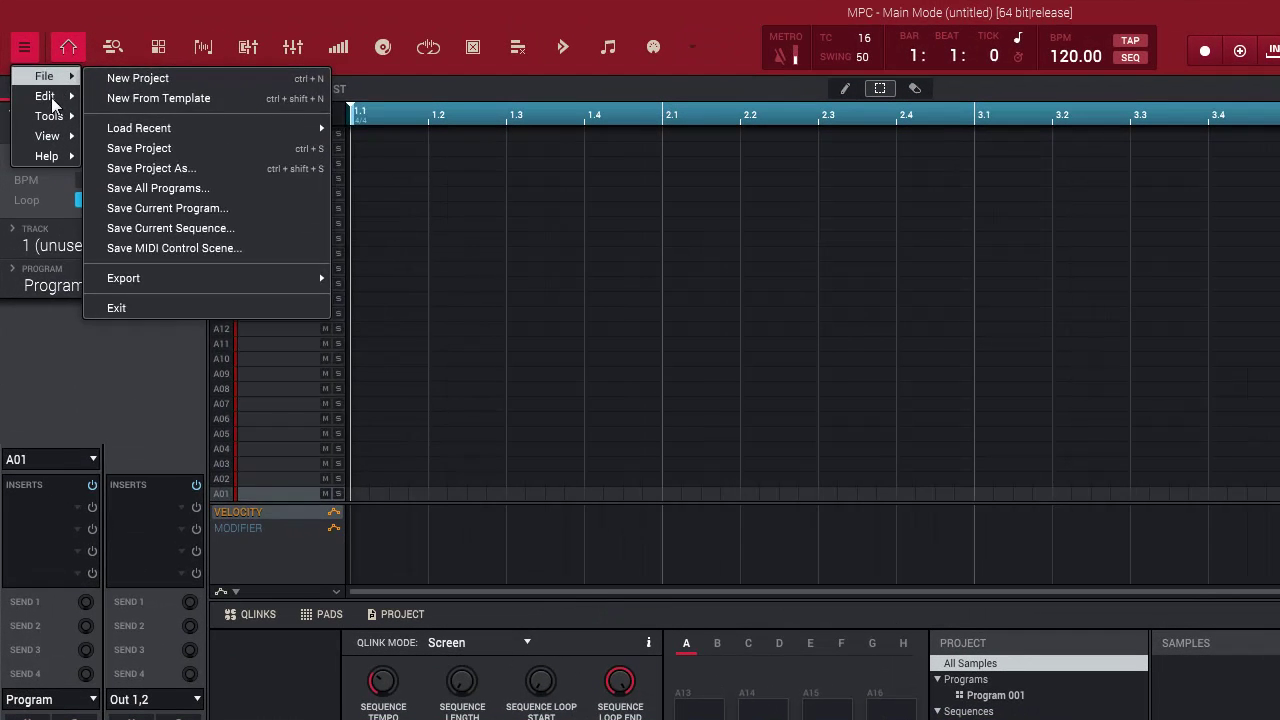
mouse_move(30, 64)
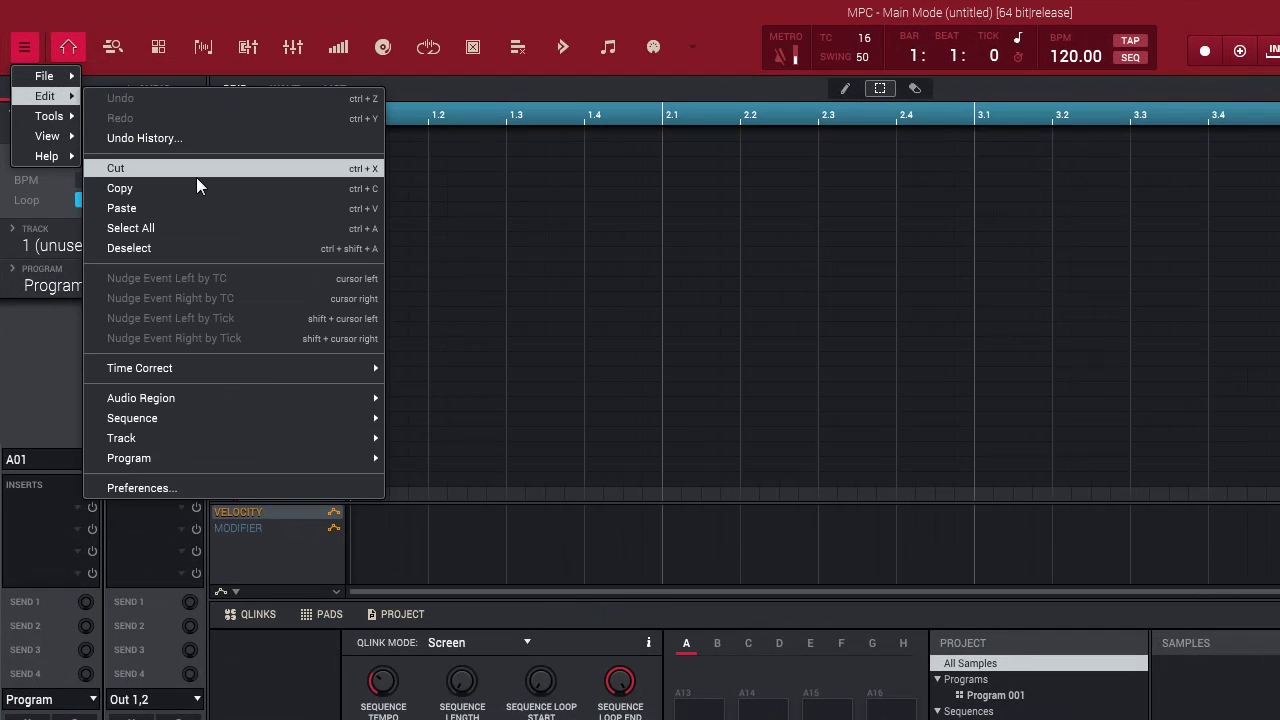
click(212, 487)
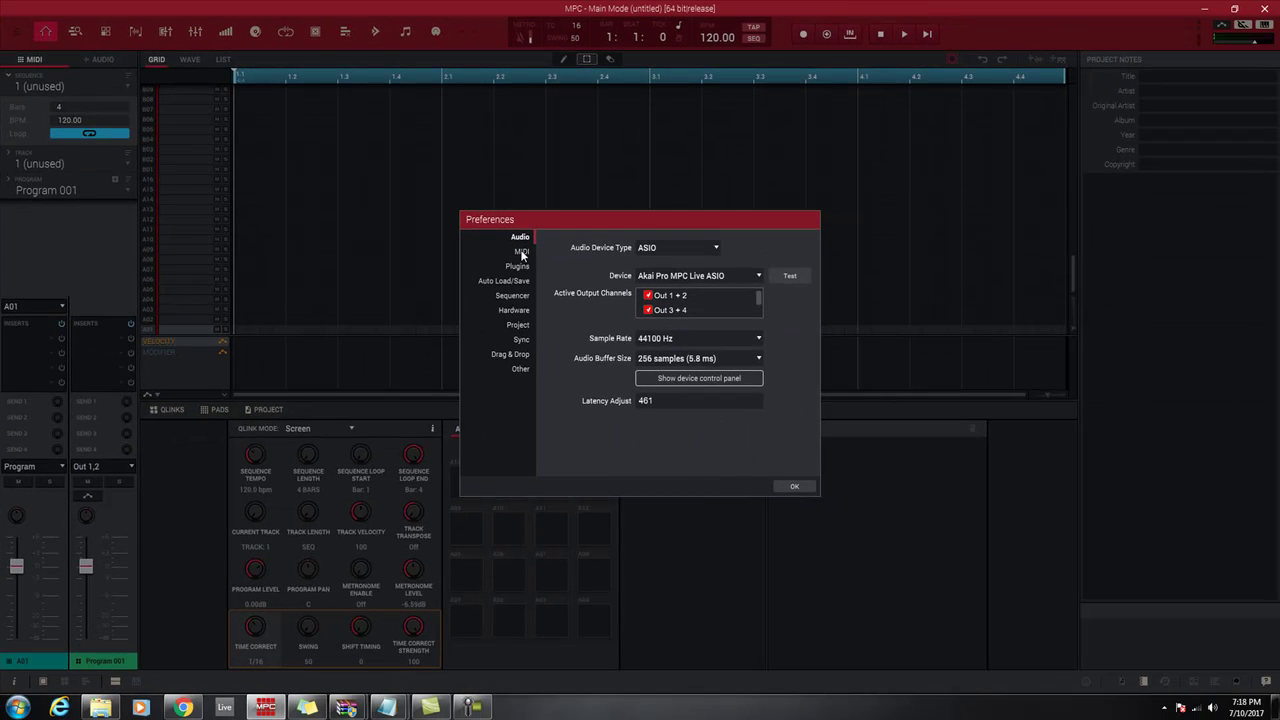
click(522, 252)
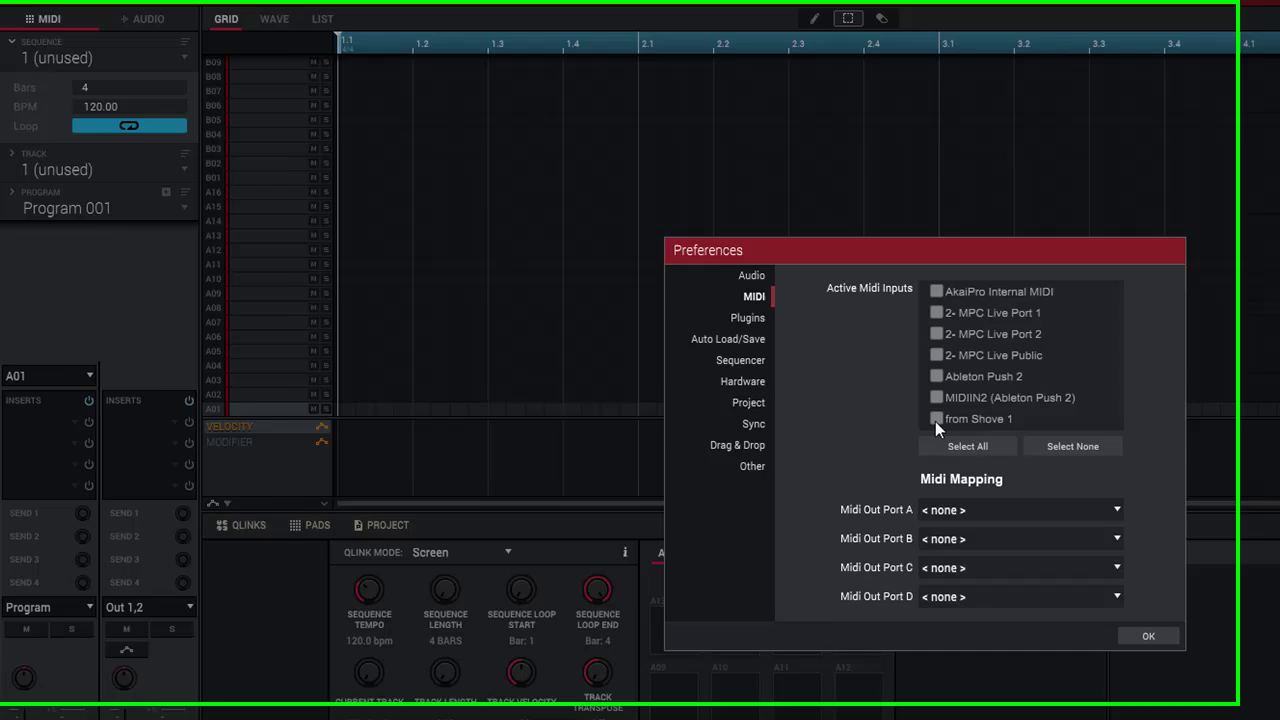
click(936, 419)
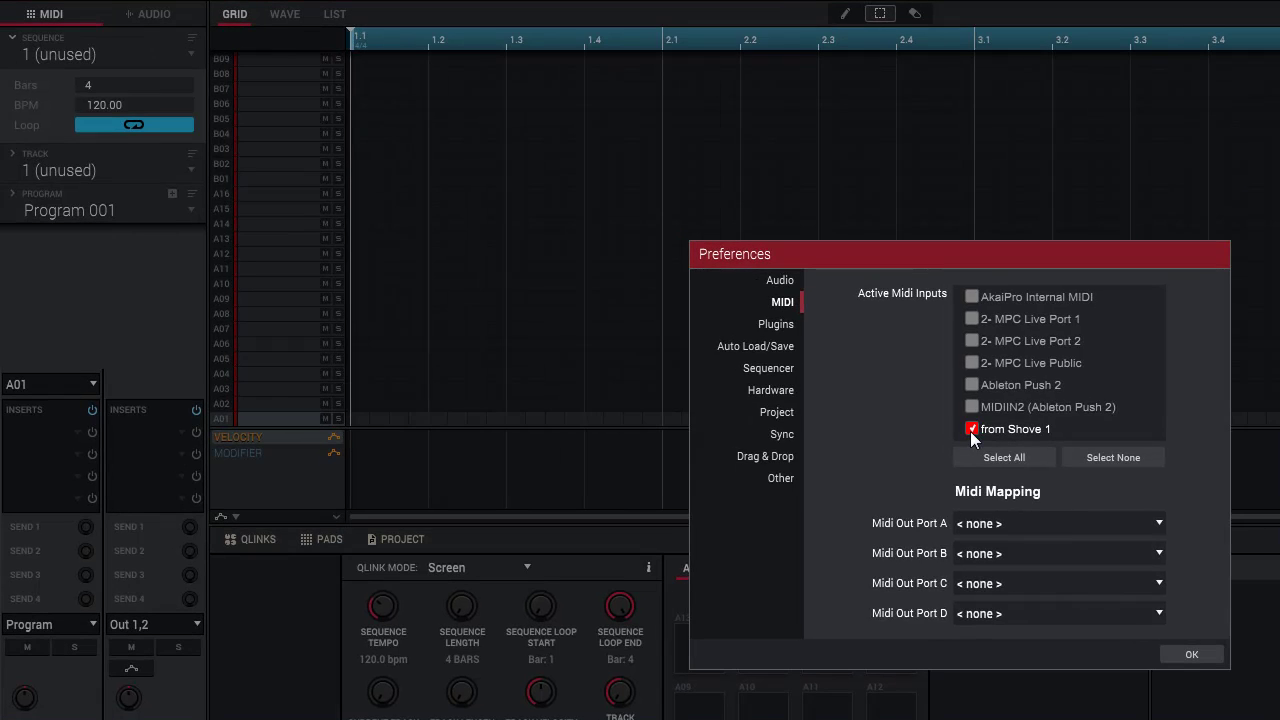
click(1190, 654)
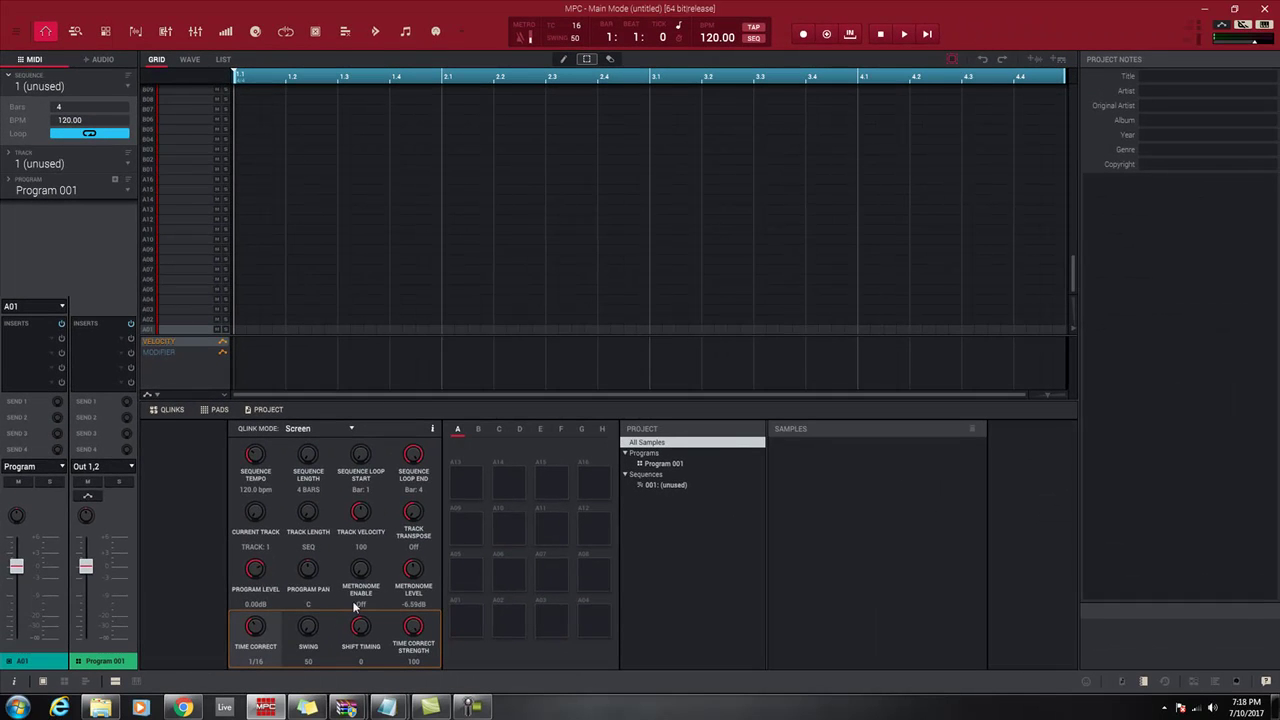
click(16, 707)
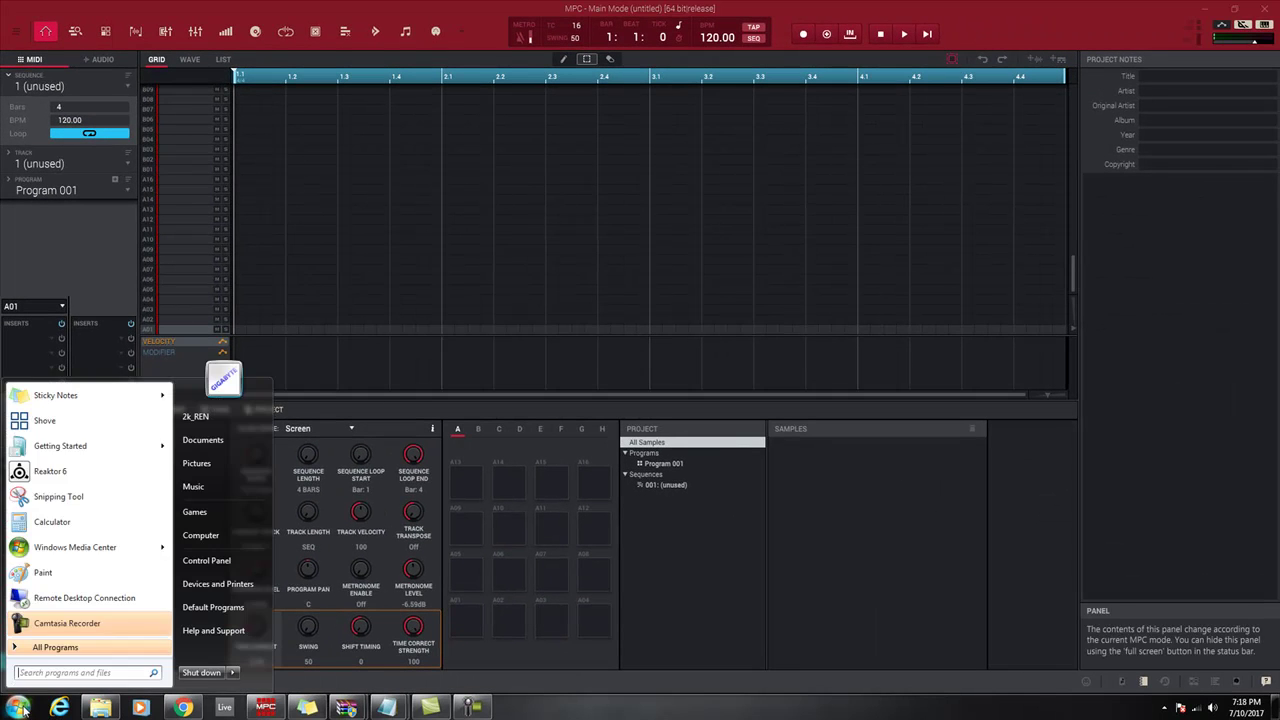
Step: Relaunch Shove, bring MPC back in front, and open Track 01's program list
click(45, 421)
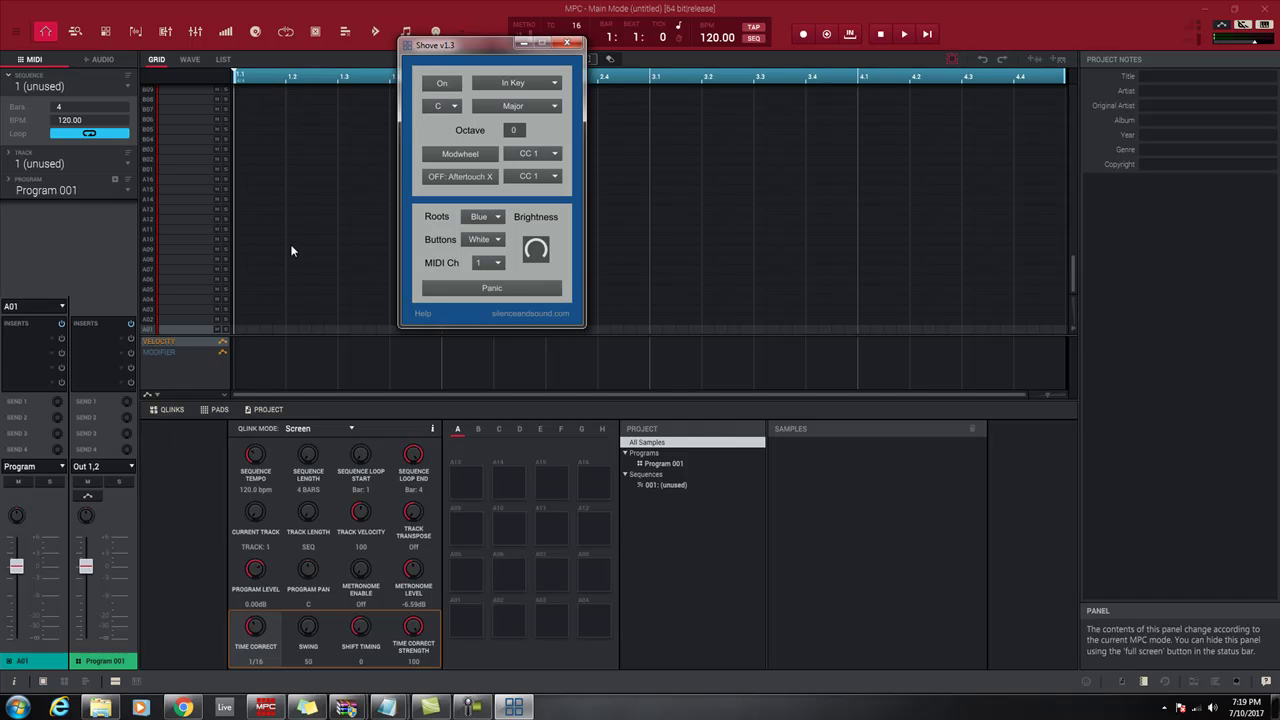
click(38, 198)
click(40, 188)
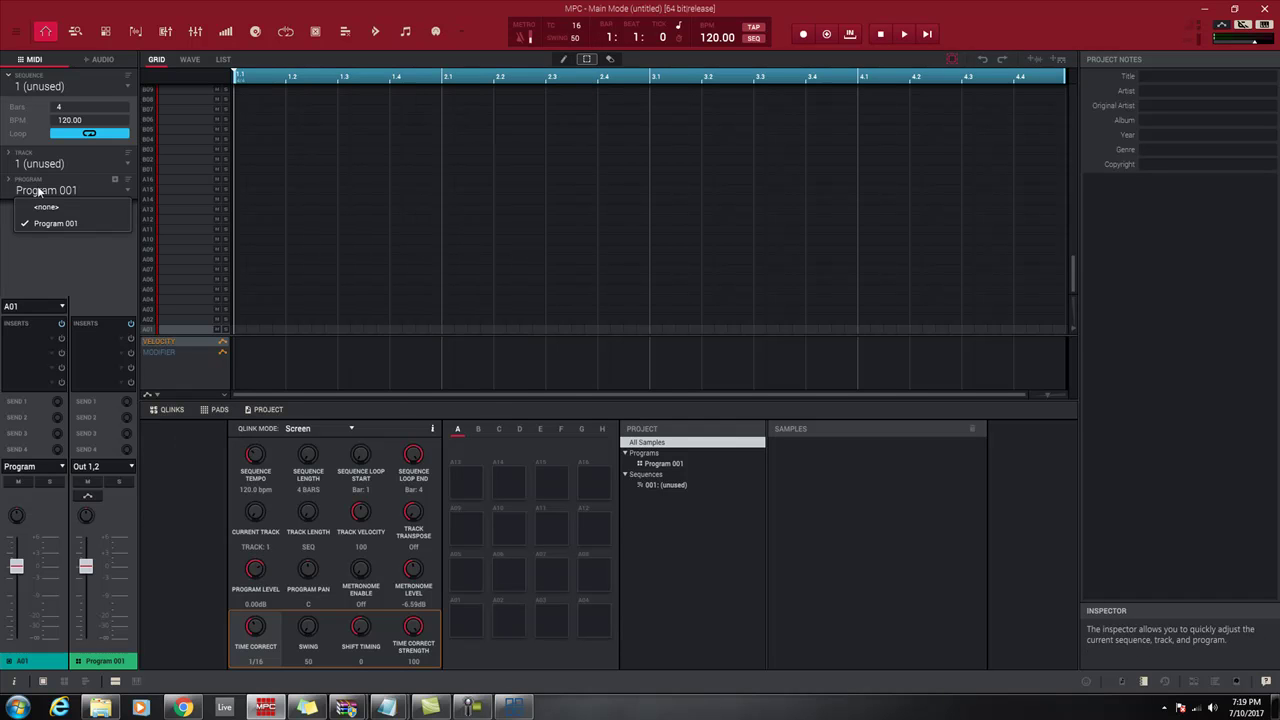